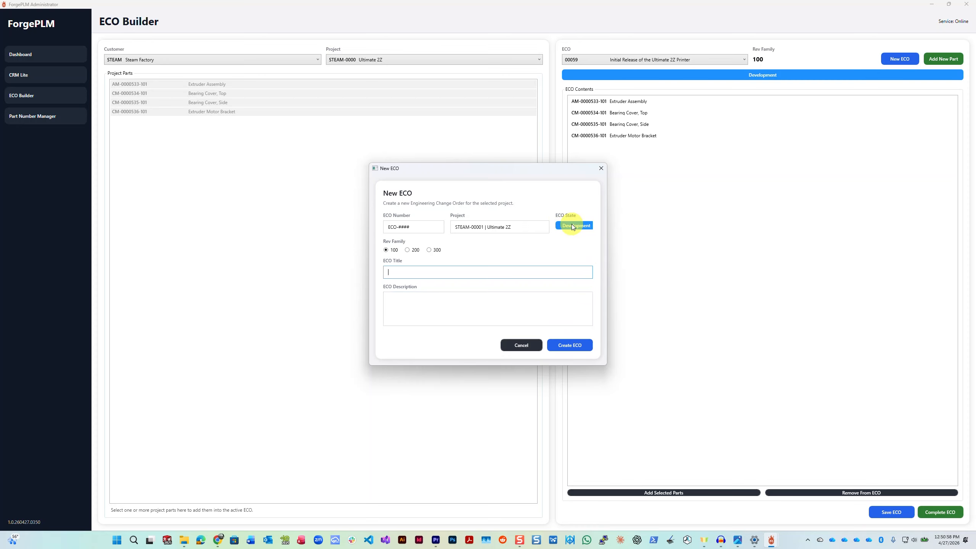
Step: Cancel the new ECO, open the Part Number Manager and filter its records to customer STEAM
left_click(518, 348)
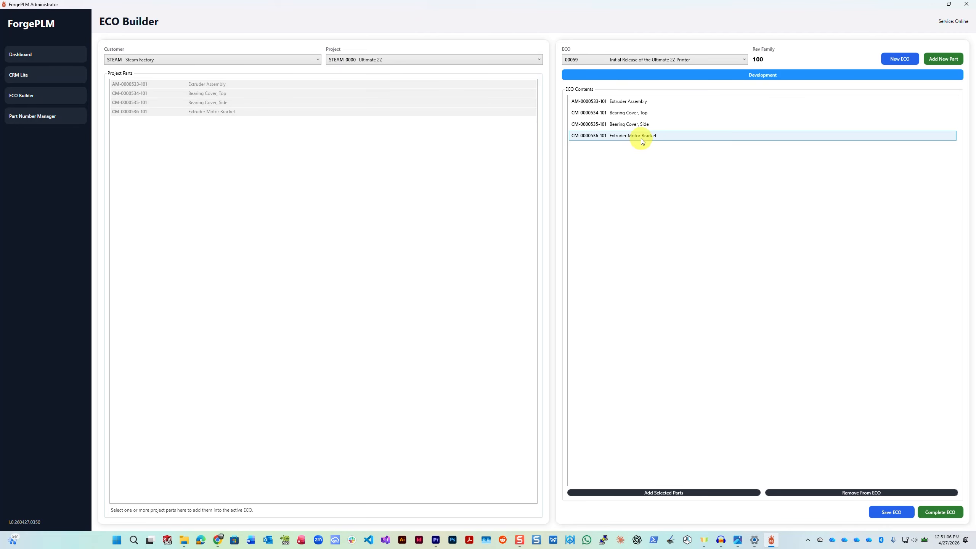
left_click(37, 117)
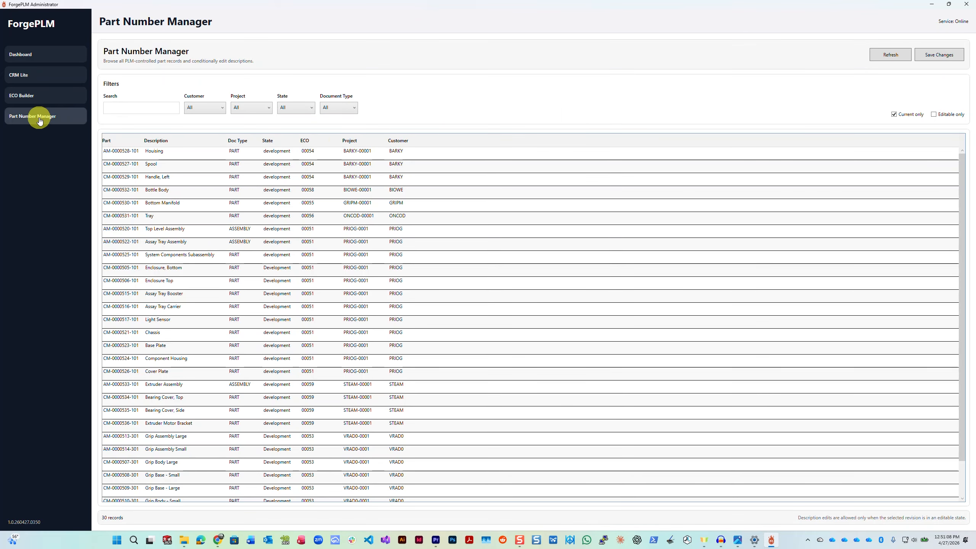
left_click(204, 108)
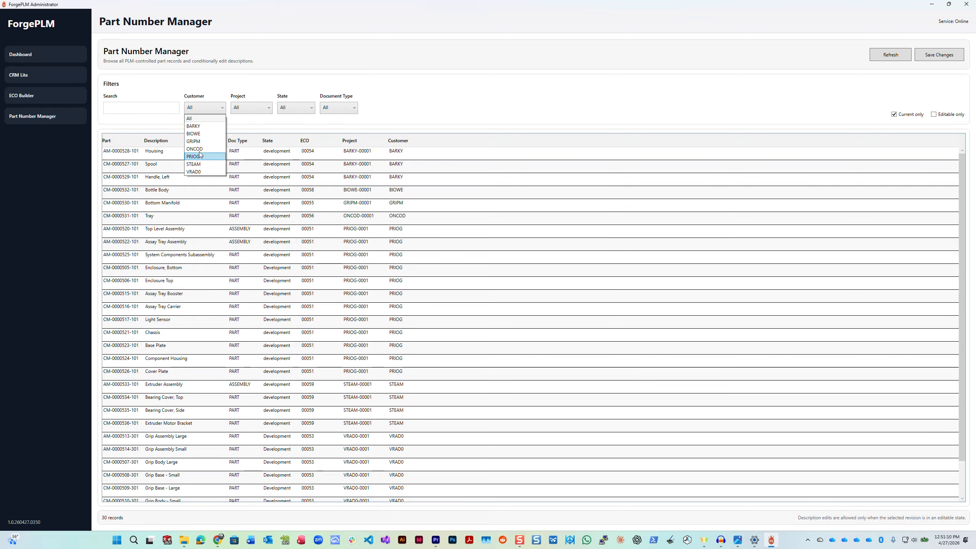
left_click(203, 164)
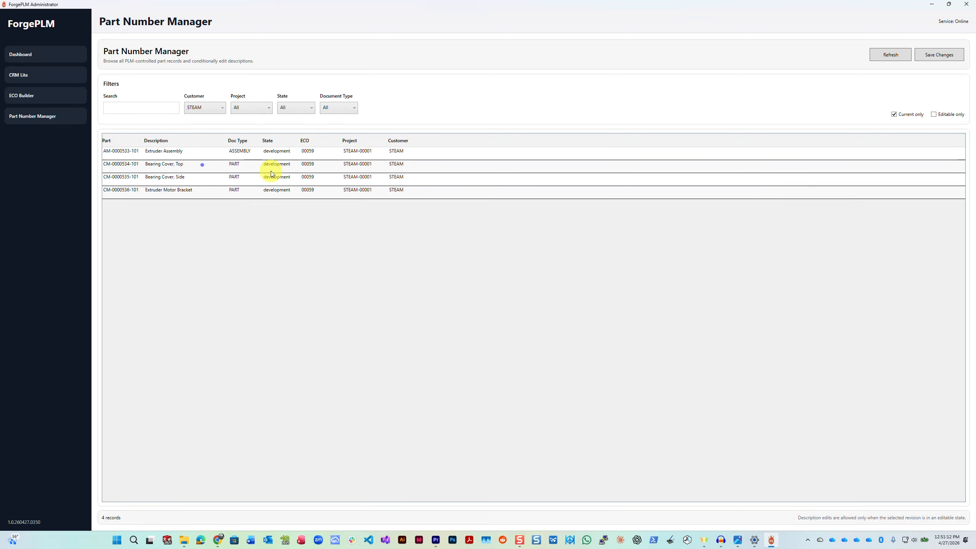
left_click(189, 194)
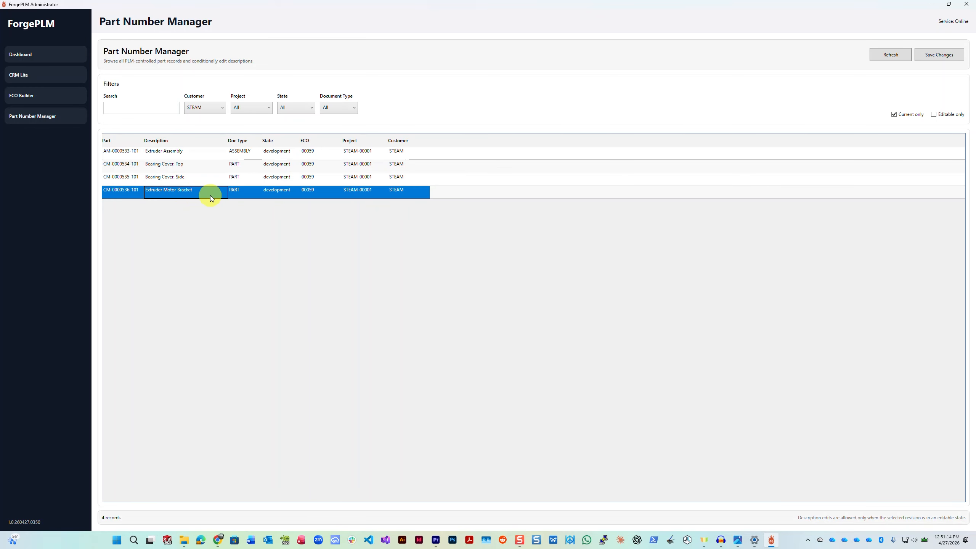
left_click(210, 195)
left_click(210, 195)
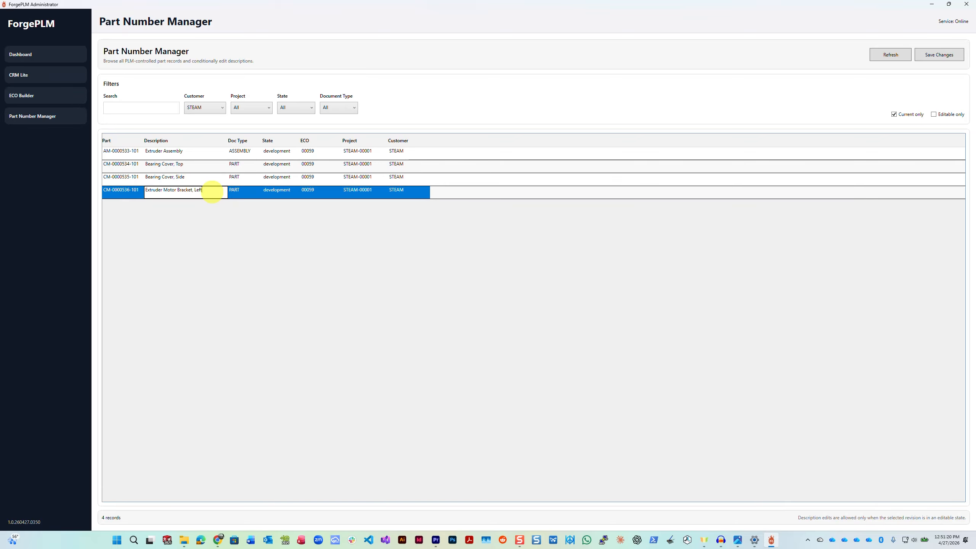
left_click(930, 58)
left_click(514, 292)
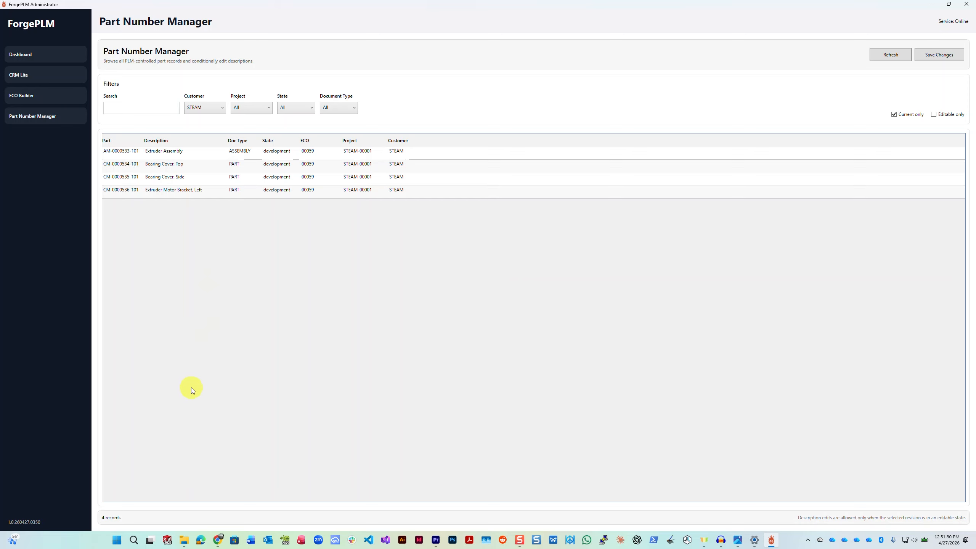
Step: Switch to SOLIDWORKS and set the ForgePLM context to customer STEAM - Steam Factory, project STEAM-00001 - Ultimate 2Z and ECO 00059
mouse_move(223, 542)
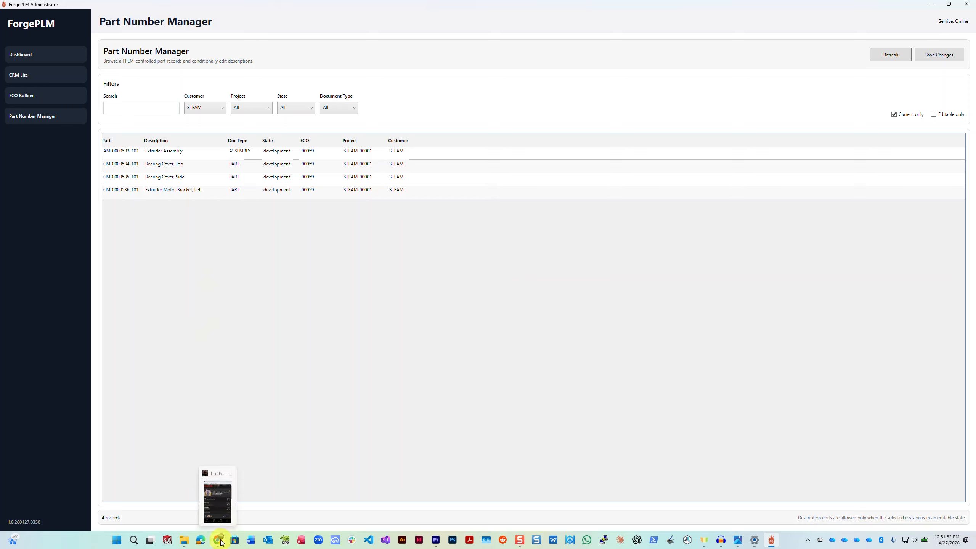
left_click(165, 541)
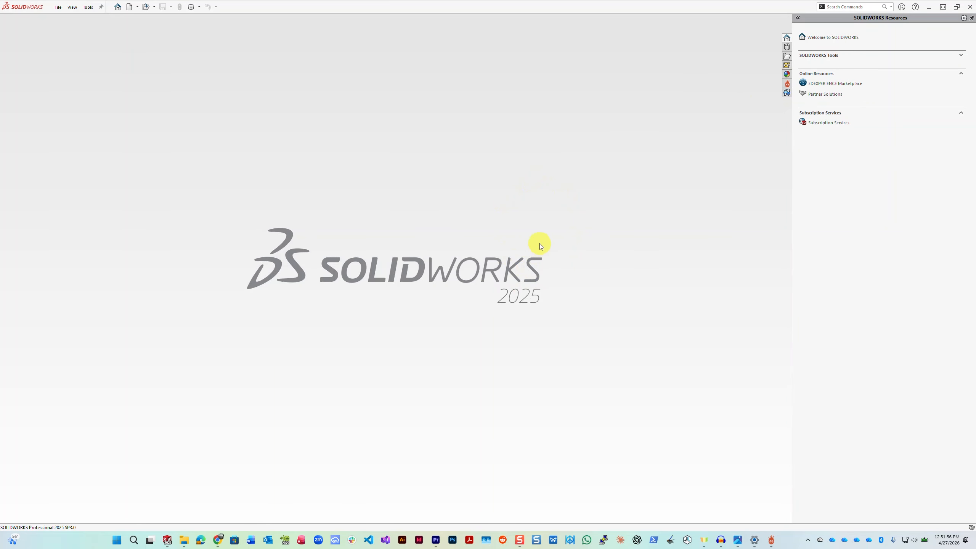
left_click(787, 84)
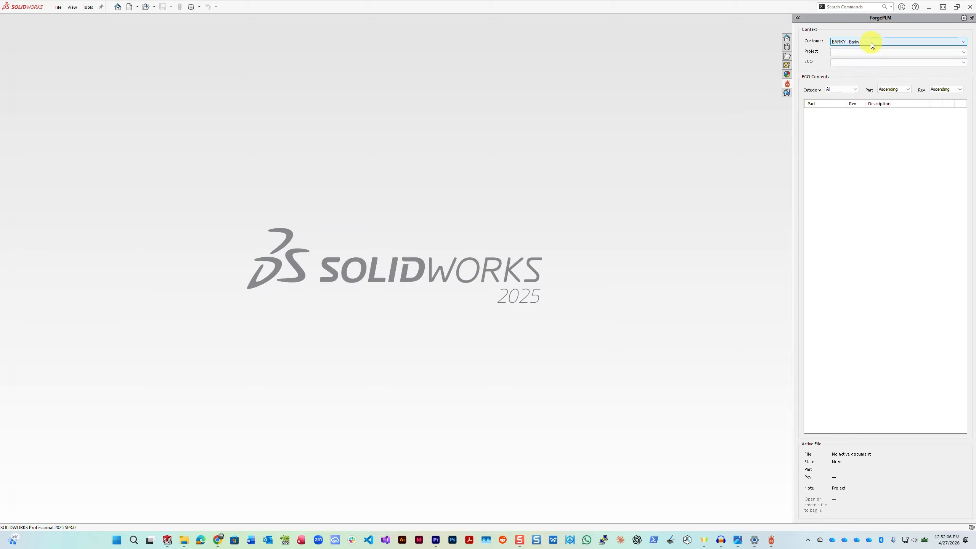
left_click(871, 43)
left_click(853, 78)
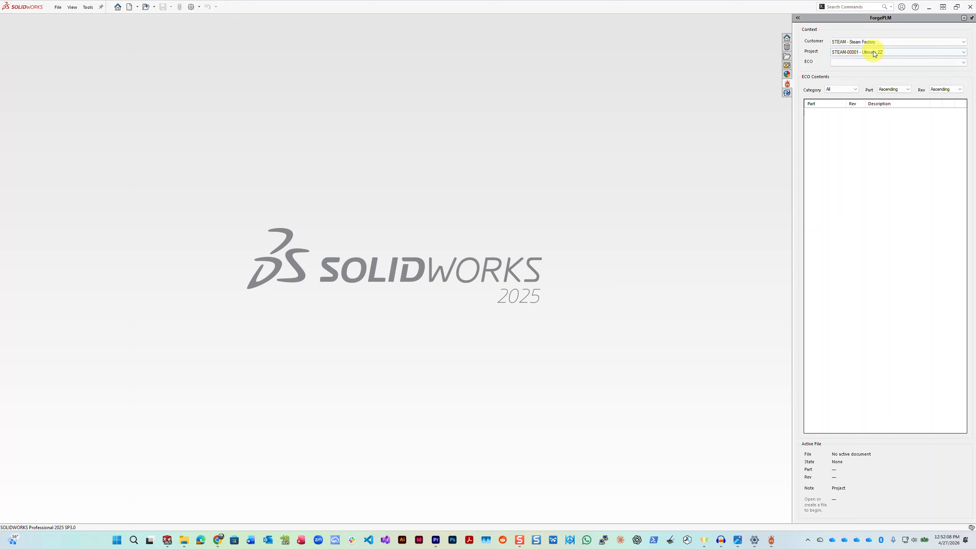
left_click(873, 51)
left_click(867, 59)
left_click(880, 62)
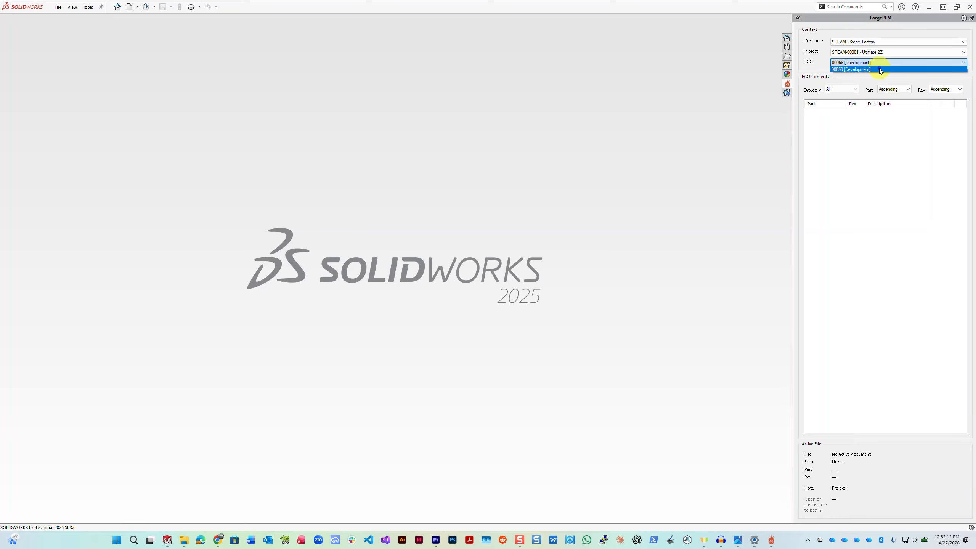
left_click(880, 69)
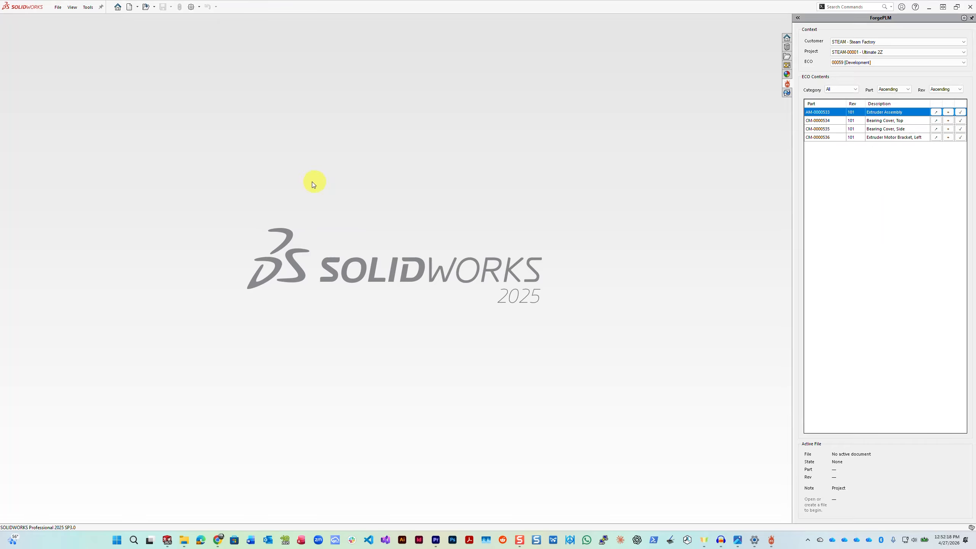
Step: Open the recent Proto-Plastik A52Z Ultimate MK2 assembly, and from its x-axis gantry open the extruder subassembly AE-0000105
left_click(58, 8)
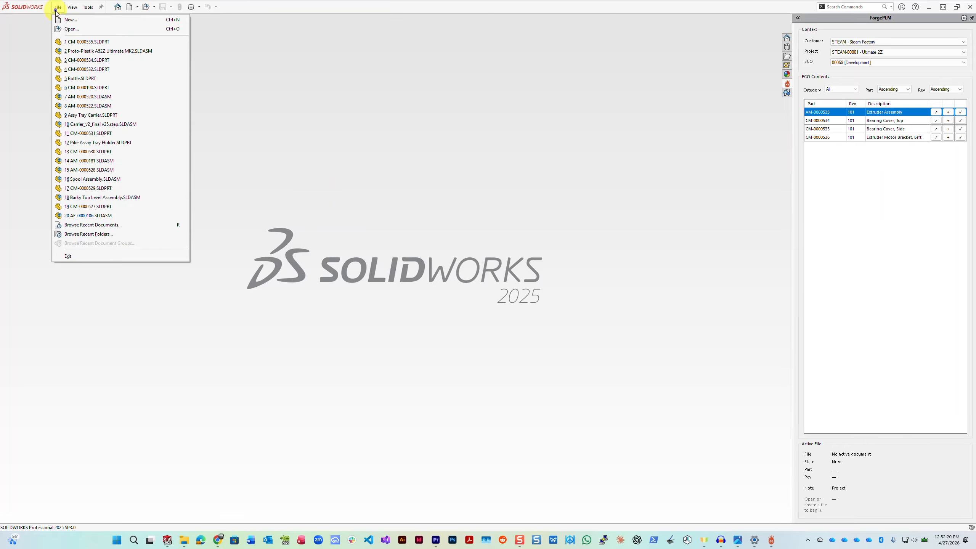
left_click(90, 53)
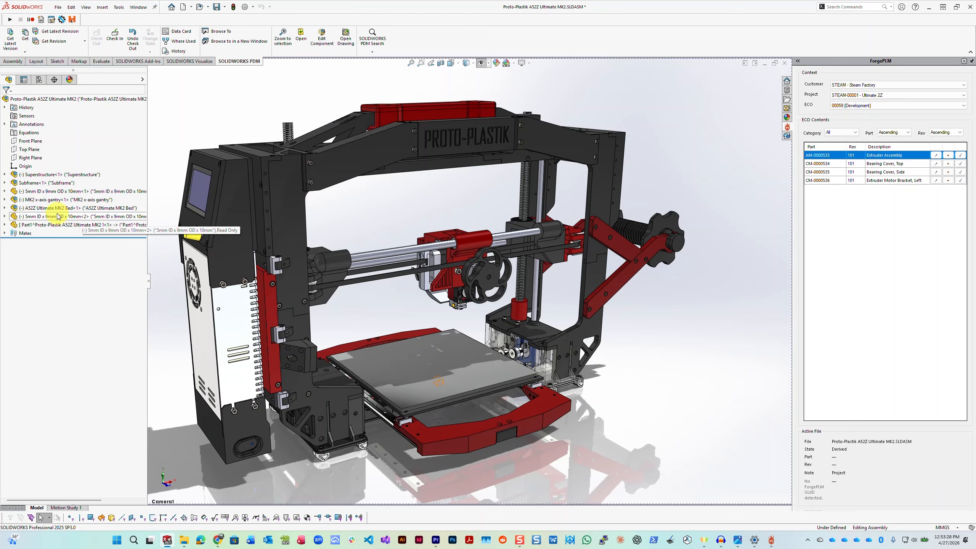
left_click(471, 240)
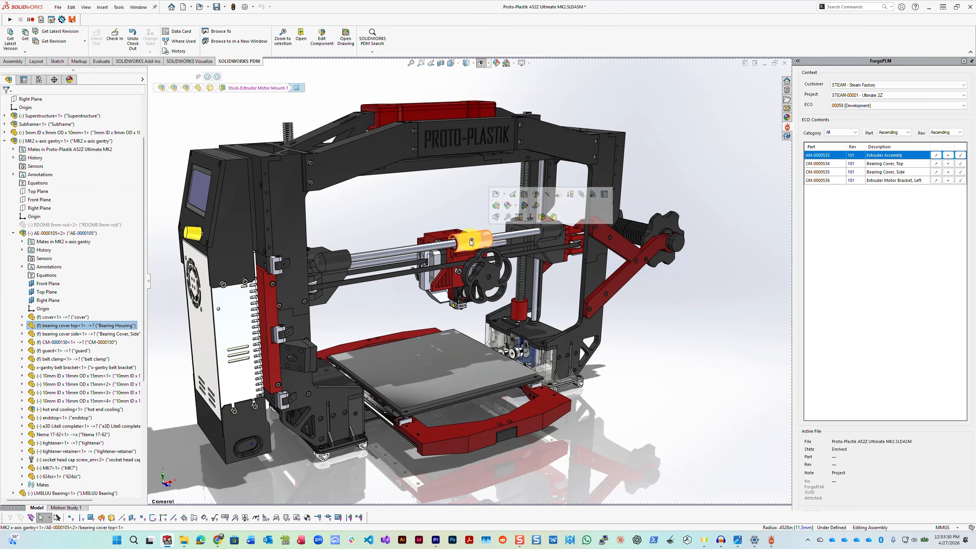
left_click(79, 233)
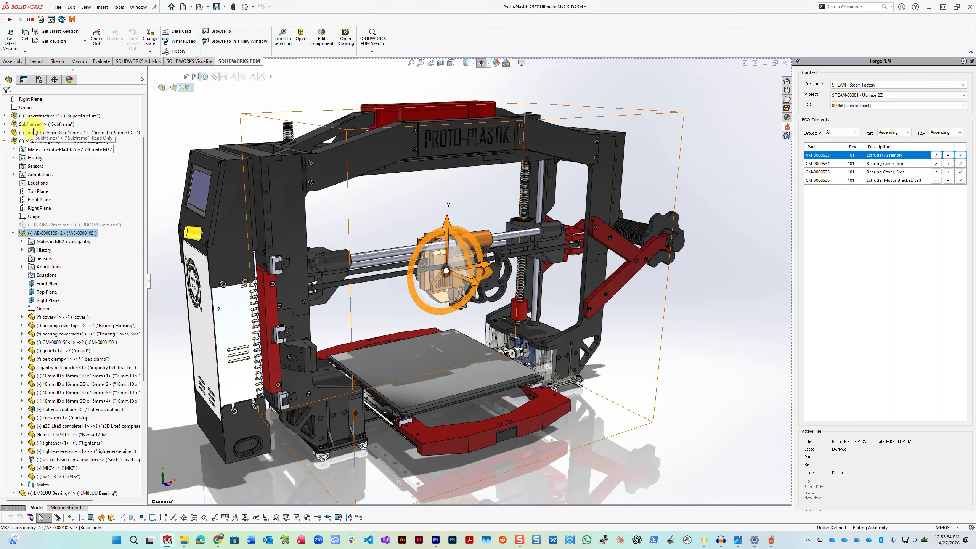
right_click(50, 234)
left_click(63, 215)
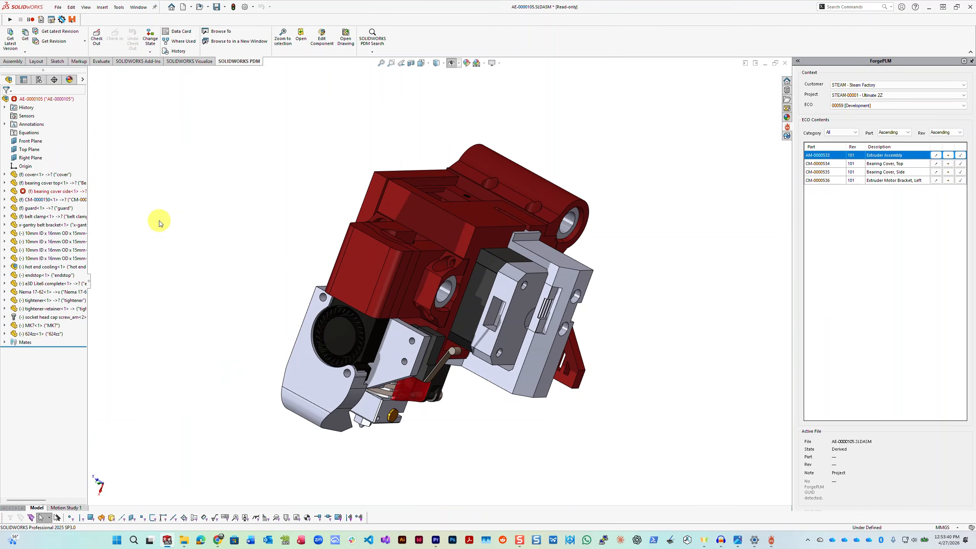
Step: Identify the x-gantry belt bracket in the extruder subassembly and open it as its own part
middle_click_drag(342, 312, 350, 373)
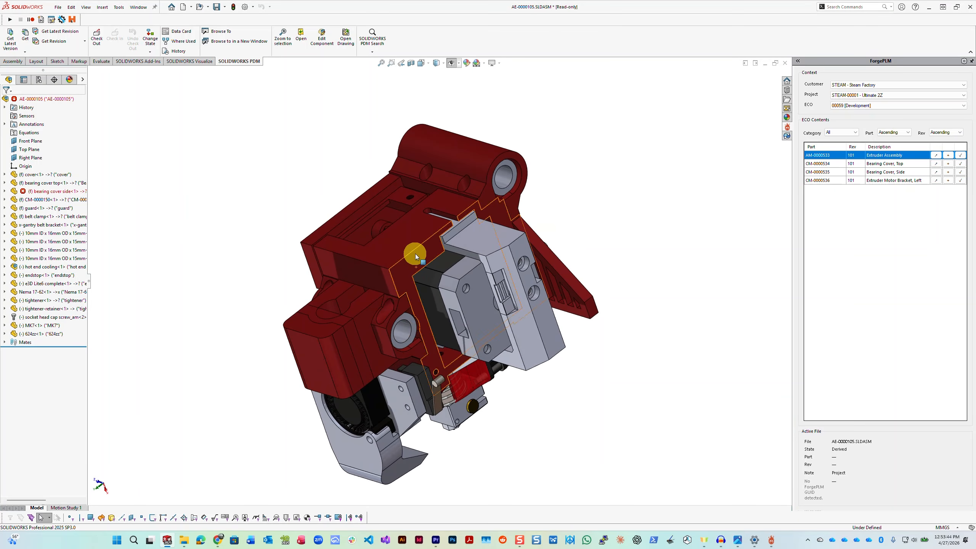
left_click(408, 244)
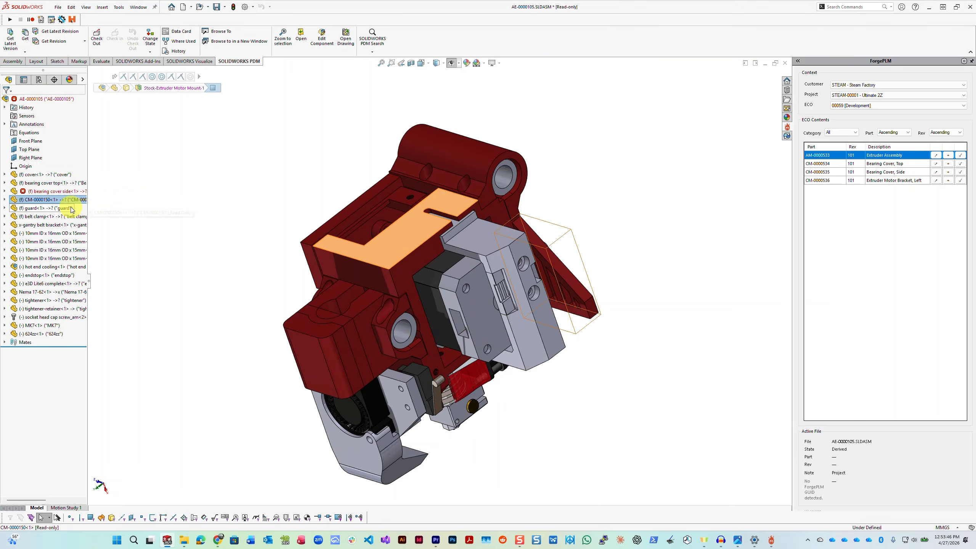
middle_click_drag(432, 292, 497, 225)
left_click(534, 233)
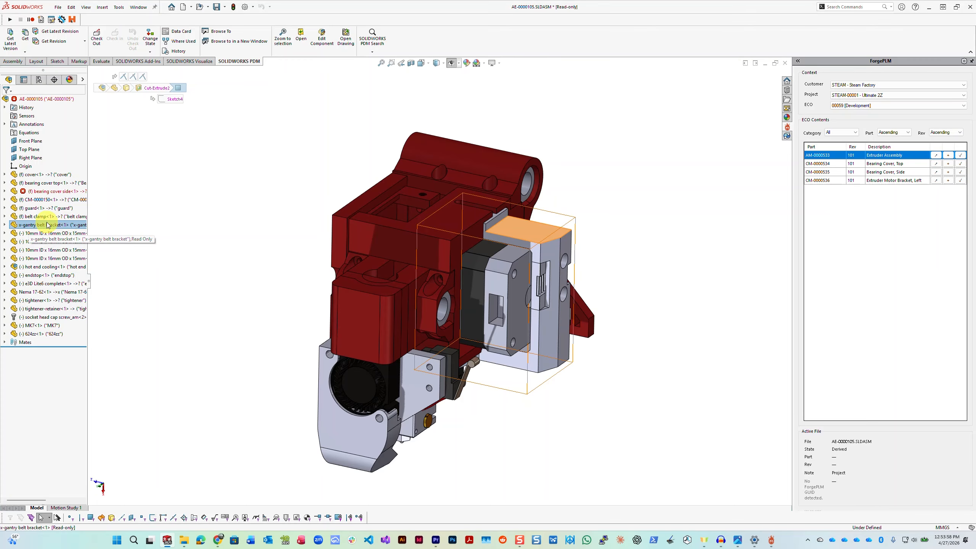
right_click(559, 229)
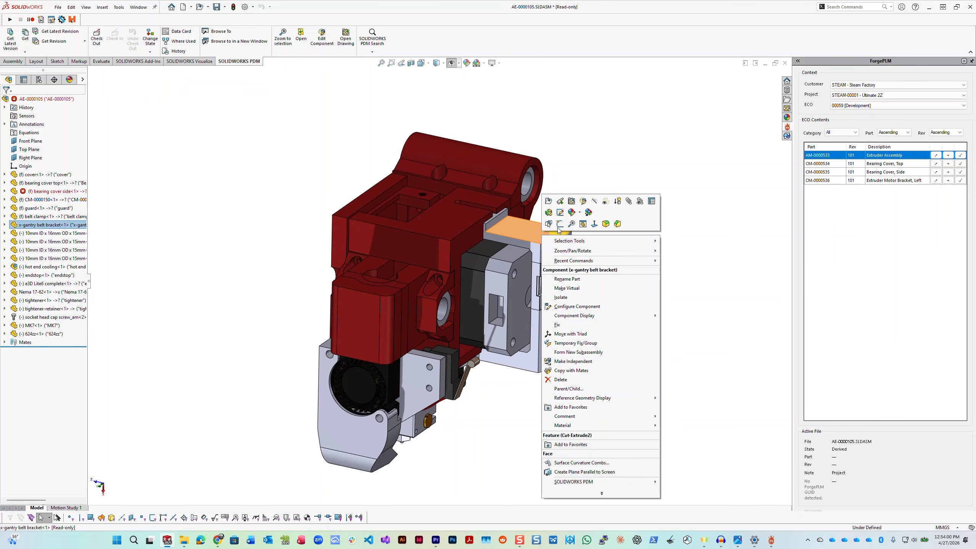
left_click(549, 200)
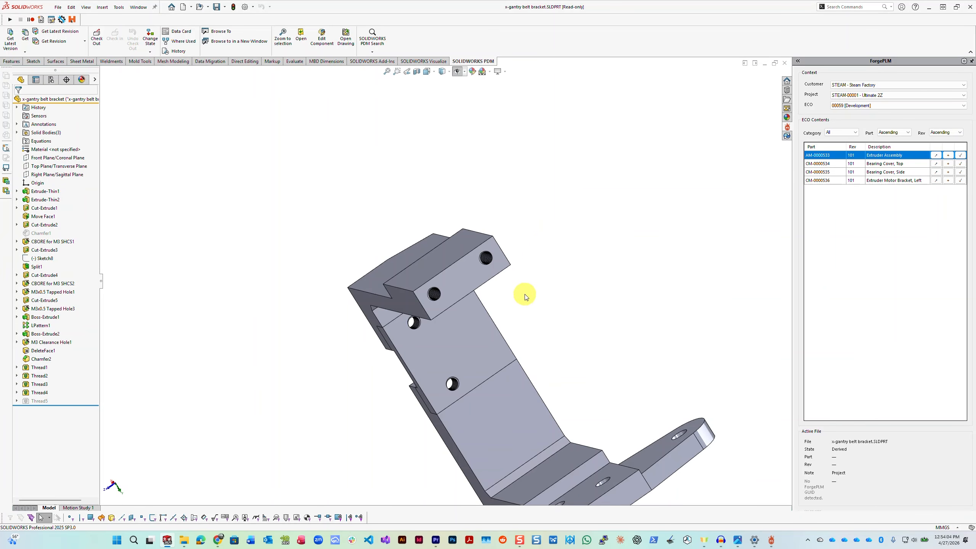
middle_click_drag(523, 294, 484, 399)
scroll(398, 324, "up", 3)
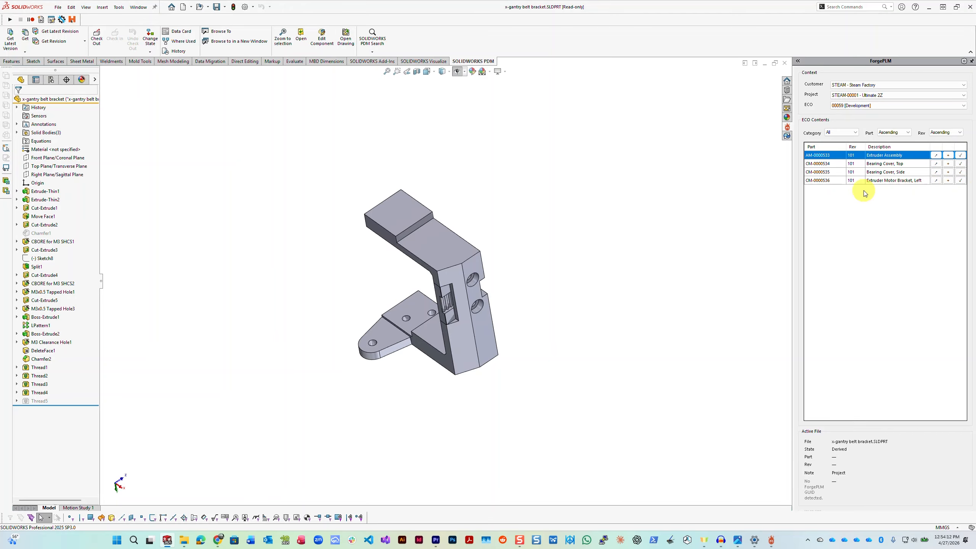
Step: Select CM-0000536 in the ECO contents and review the custom file properties of the open bracket
left_click(824, 181)
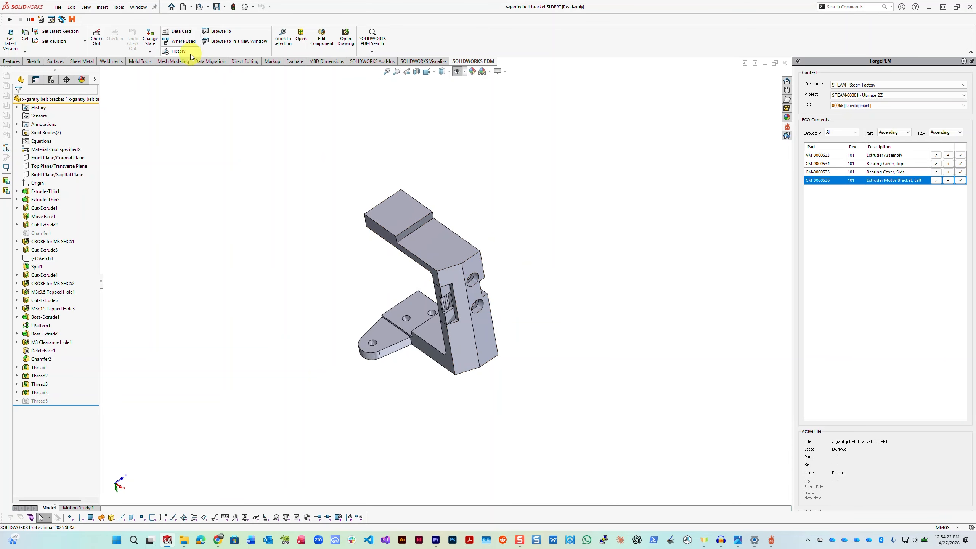
left_click(57, 7)
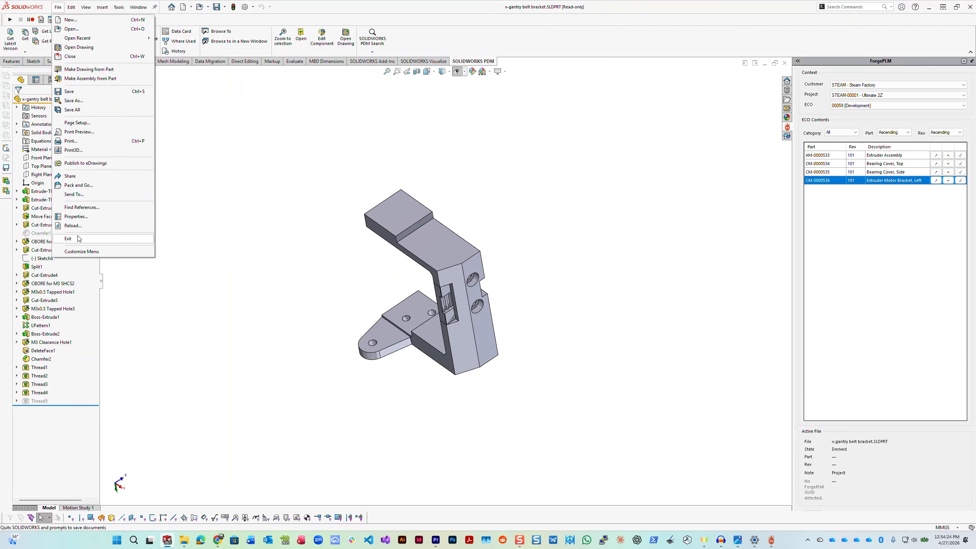
left_click(82, 217)
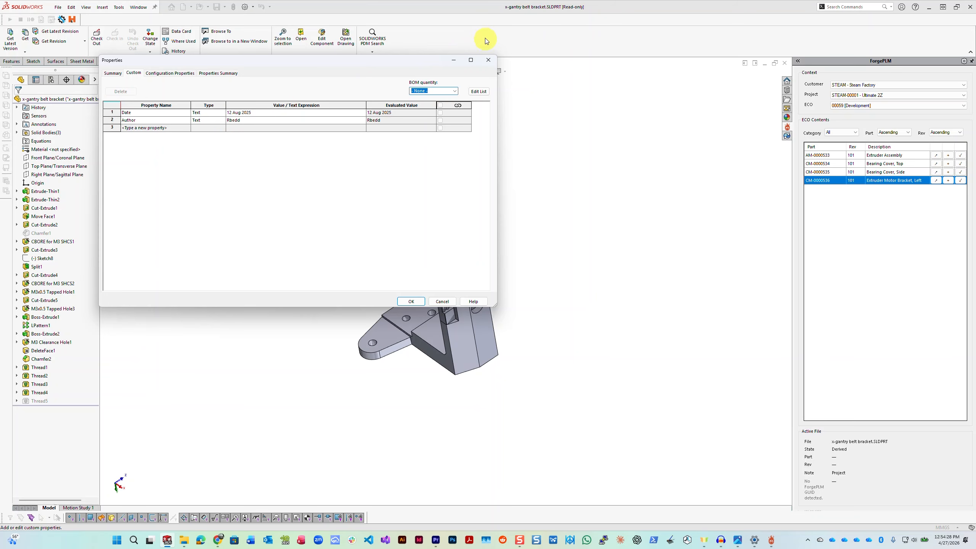
left_click(490, 59)
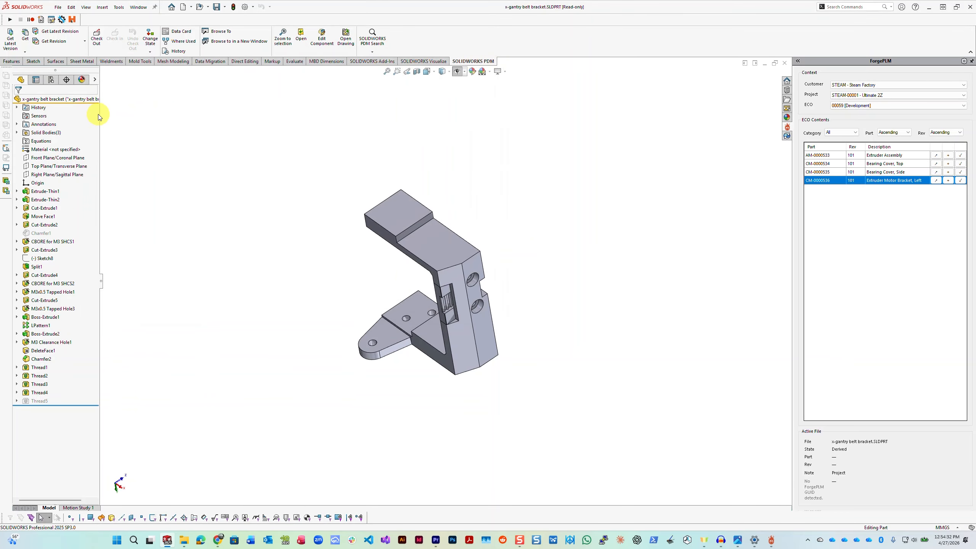
Step: Widen the feature tree and check which component name and description elements it is set to display
left_click_drag(99, 114, 157, 120)
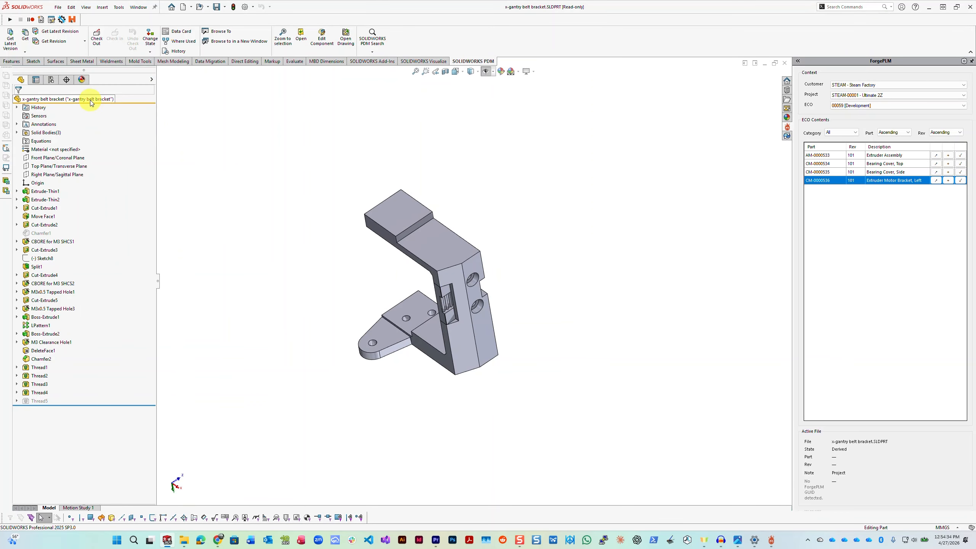
right_click(89, 101)
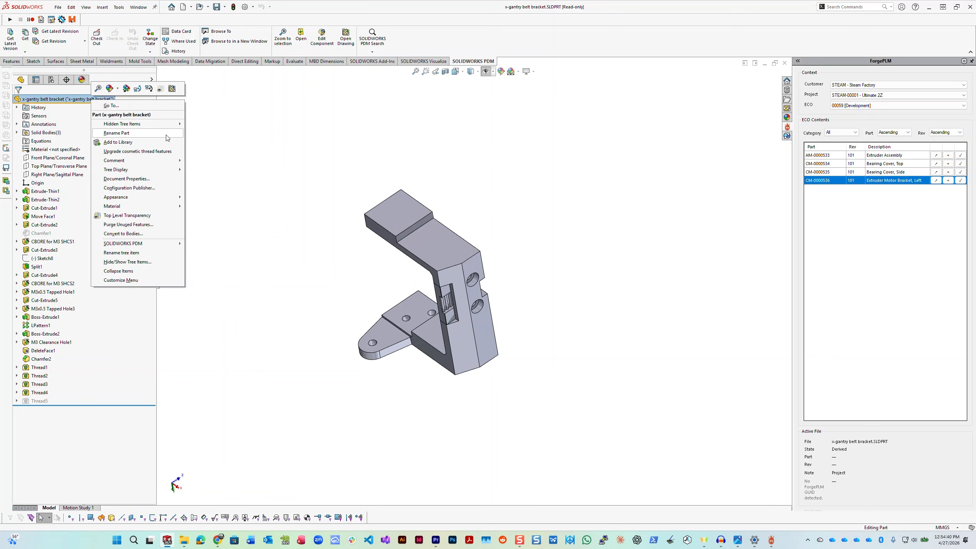
mouse_move(169, 170)
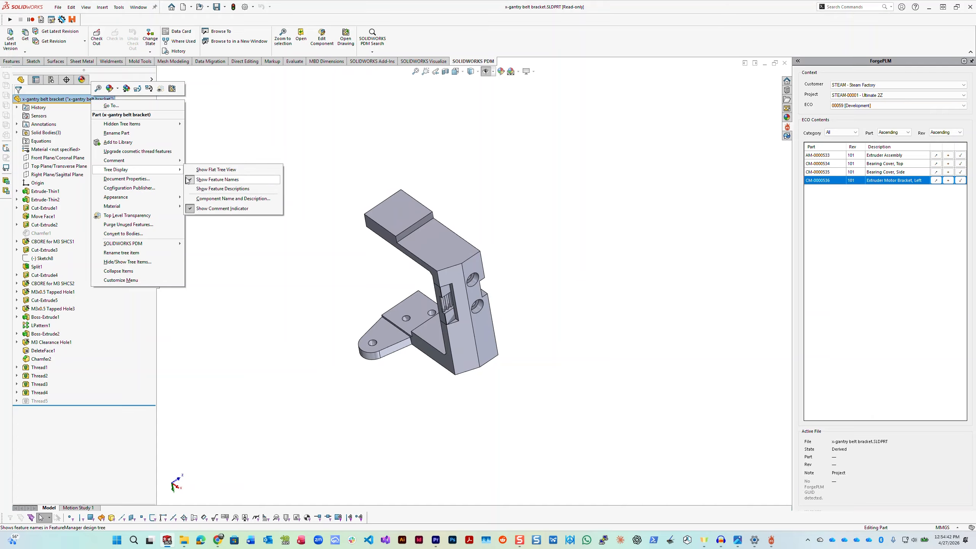
left_click(221, 199)
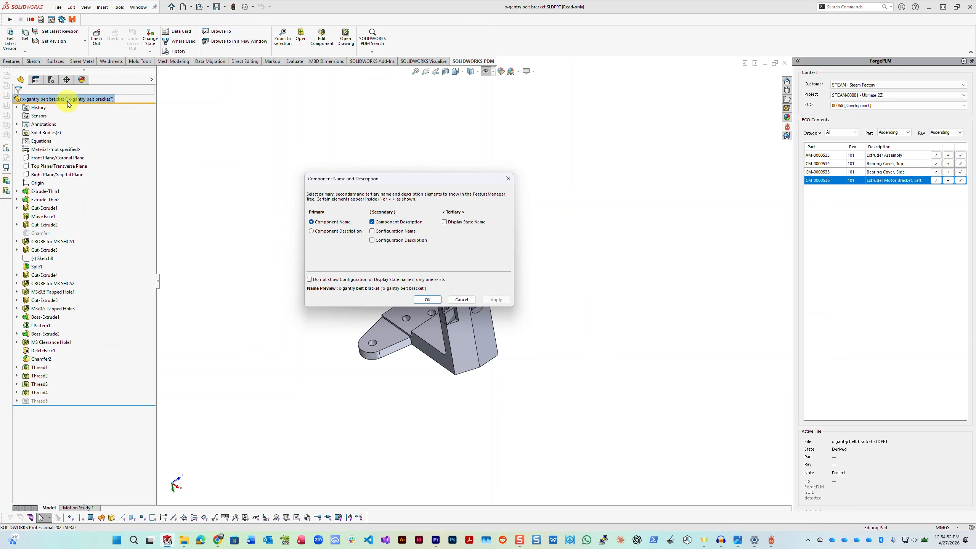
left_click(427, 300)
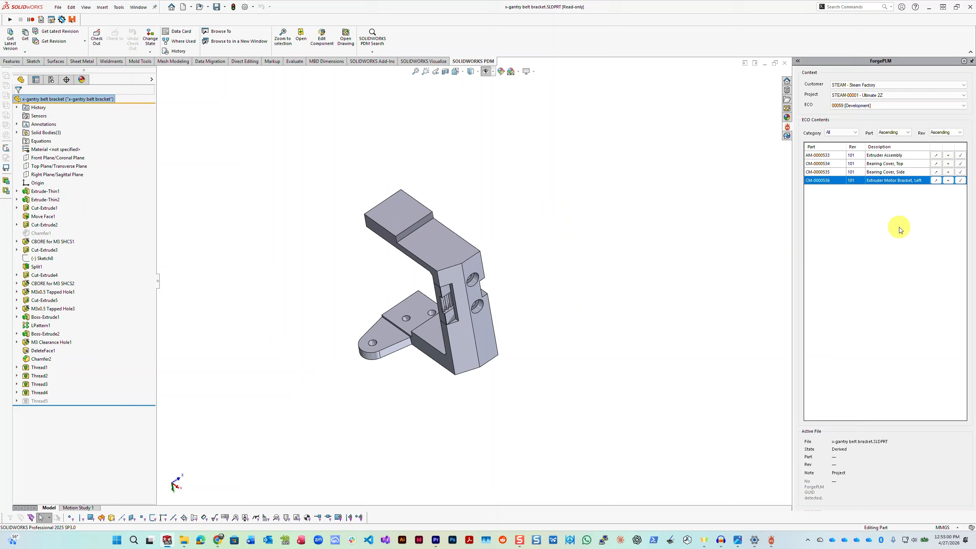
Step: Try to assign the open bracket to part CM-0000536, then cancel saving it to the vault
left_click(960, 181)
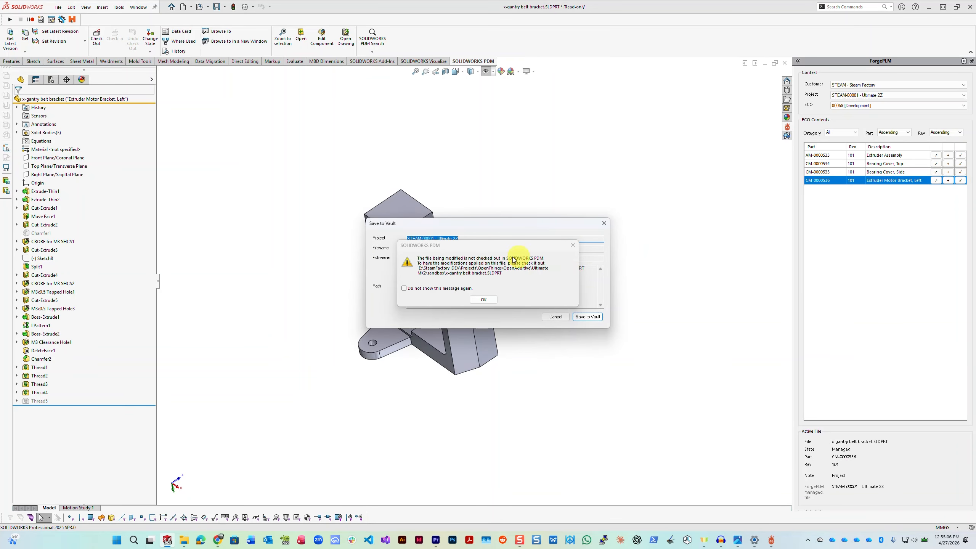
left_click_drag(538, 228, 417, 112)
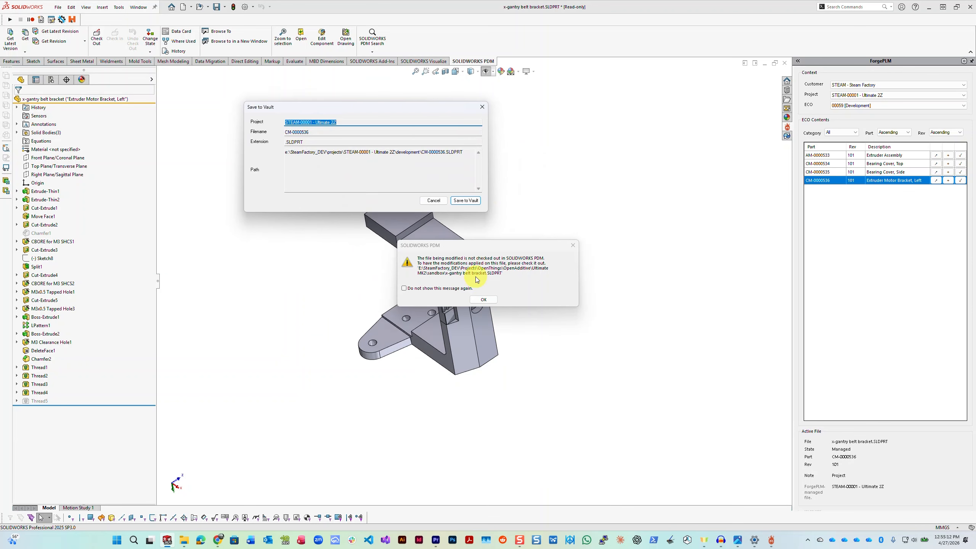
left_click(436, 200)
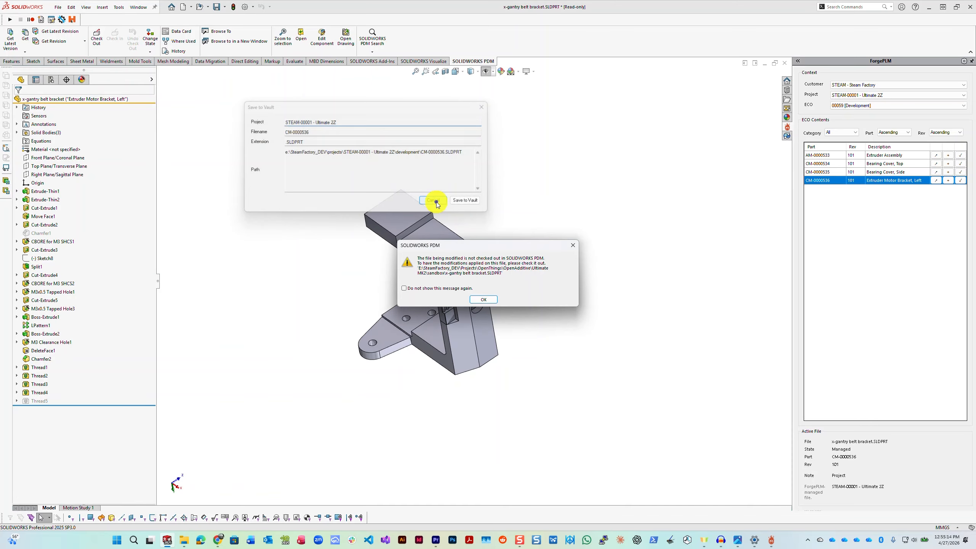
left_click(484, 301)
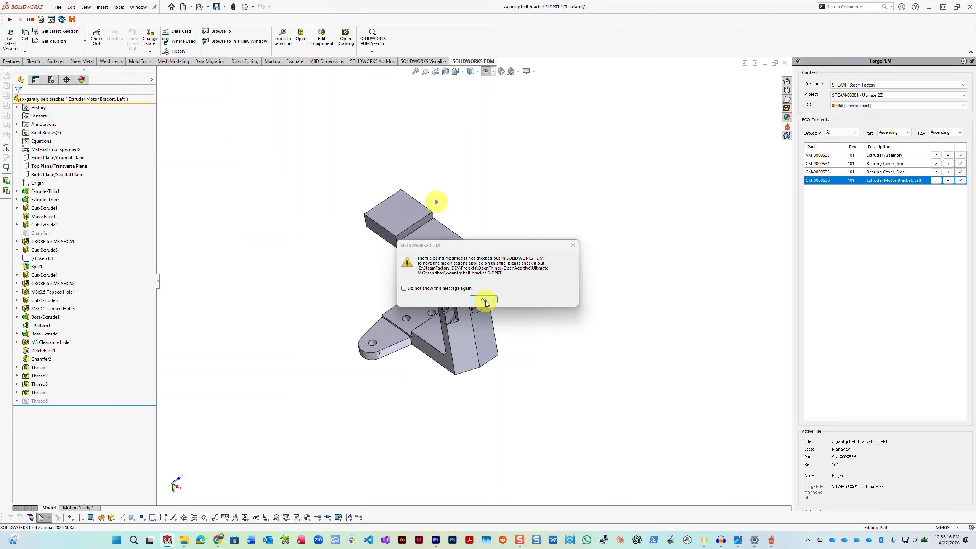
Step: Check out the x-gantry belt bracket from the PDM vault and save it
right_click(77, 100)
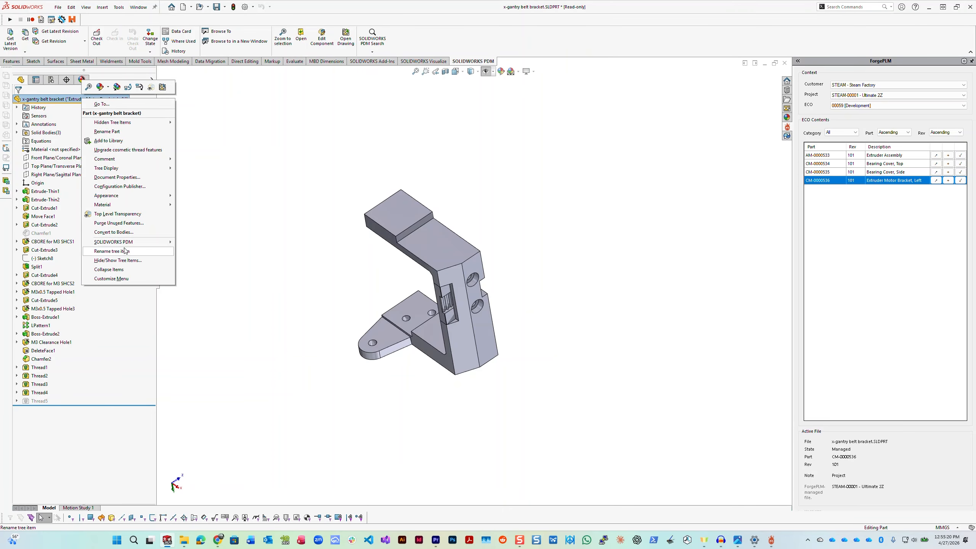
mouse_move(153, 242)
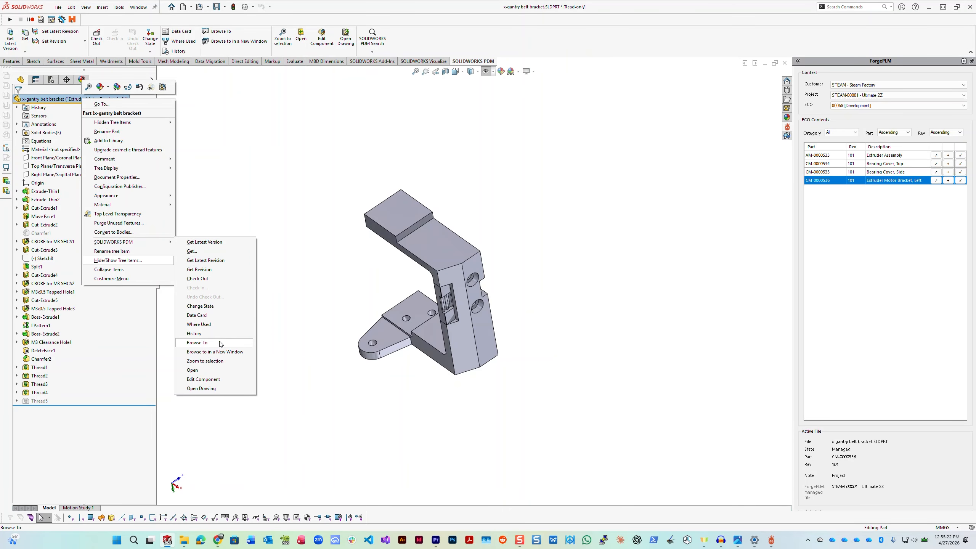
left_click(201, 279)
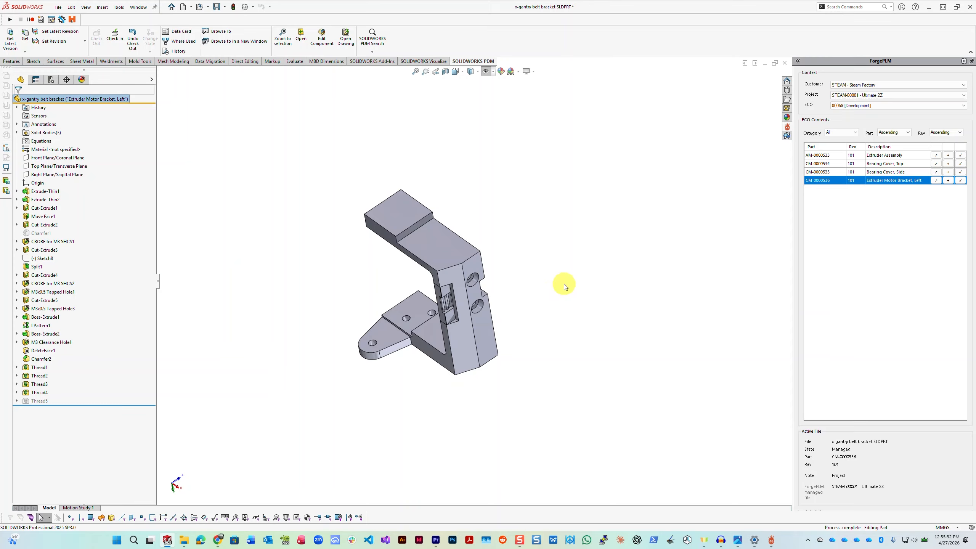
left_click(216, 8)
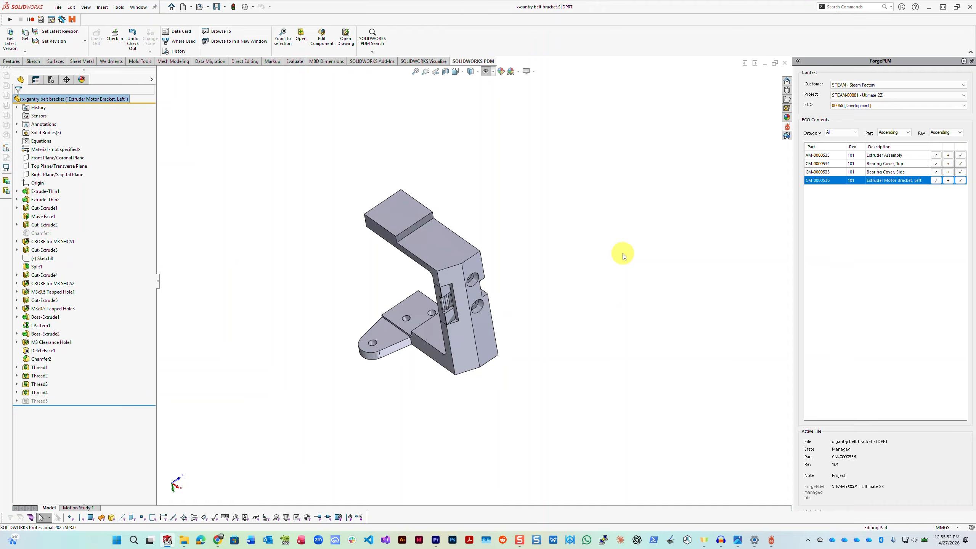
Step: Assign the checked-out bracket to CM-0000536 and save it to the vault as CM-0000536.SLDPRT in project STEAM-00001 - Ultimate 2Z
scroll(595, 254, "down", 2)
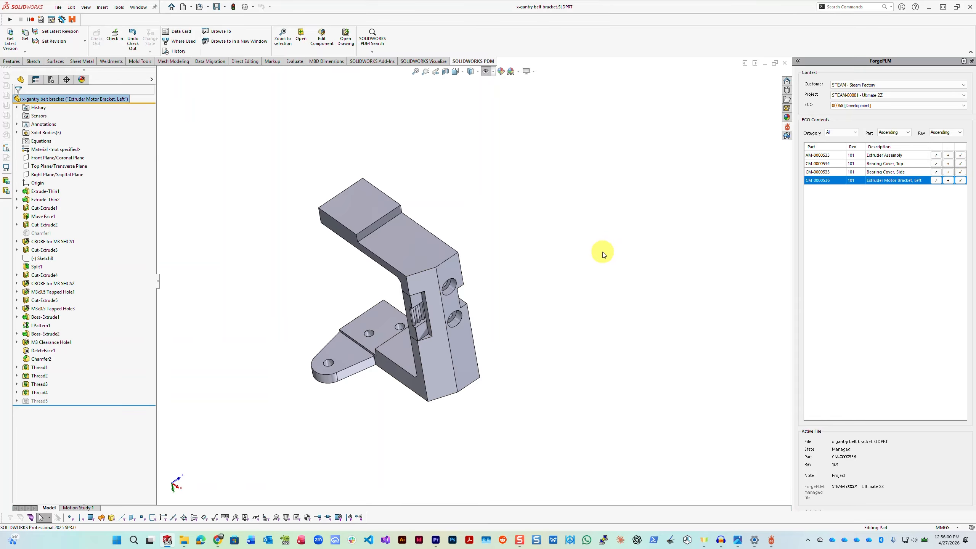
left_click(961, 181)
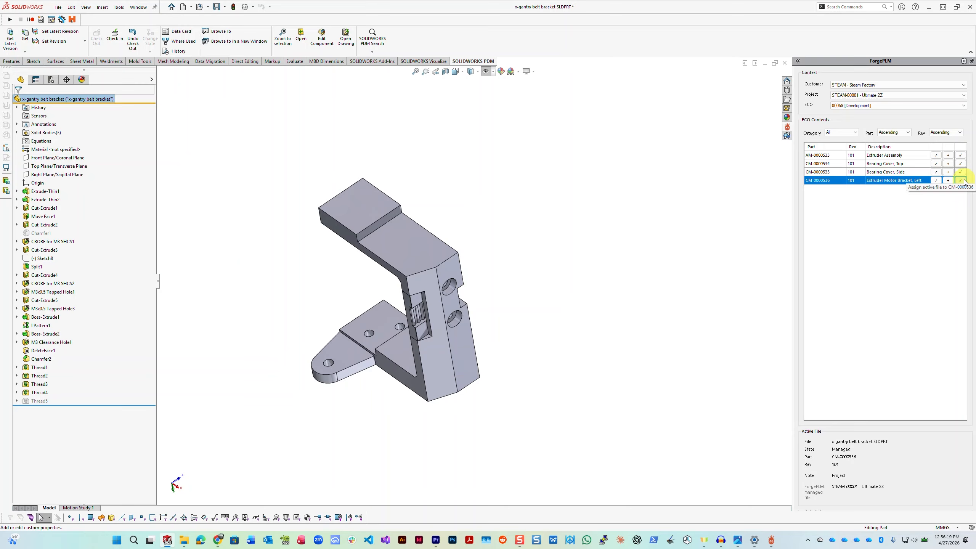
left_click(962, 182)
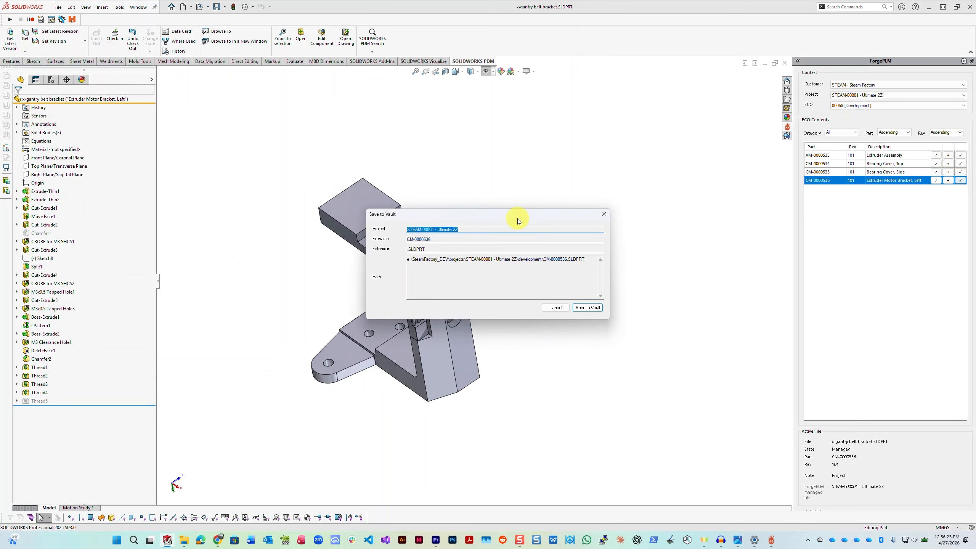
left_click_drag(483, 216, 429, 161)
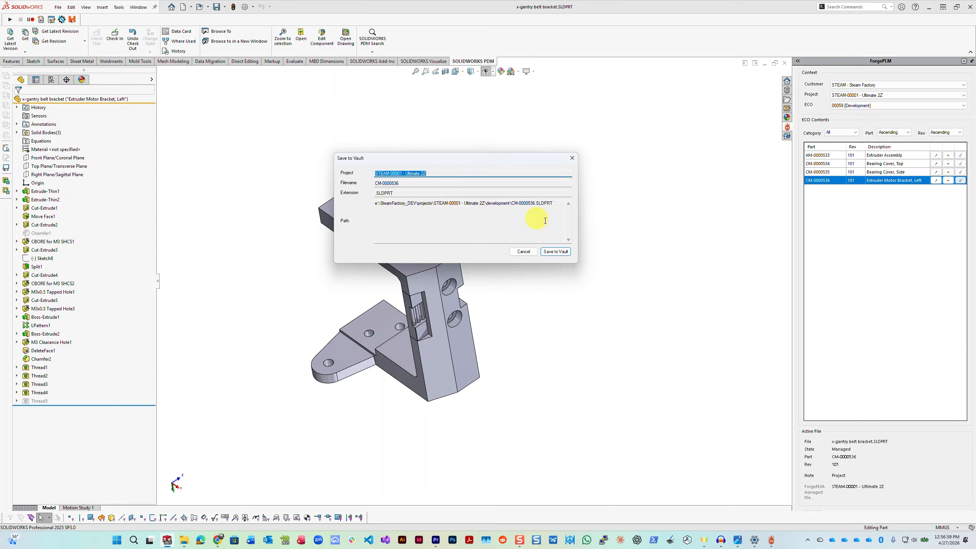
left_click(558, 252)
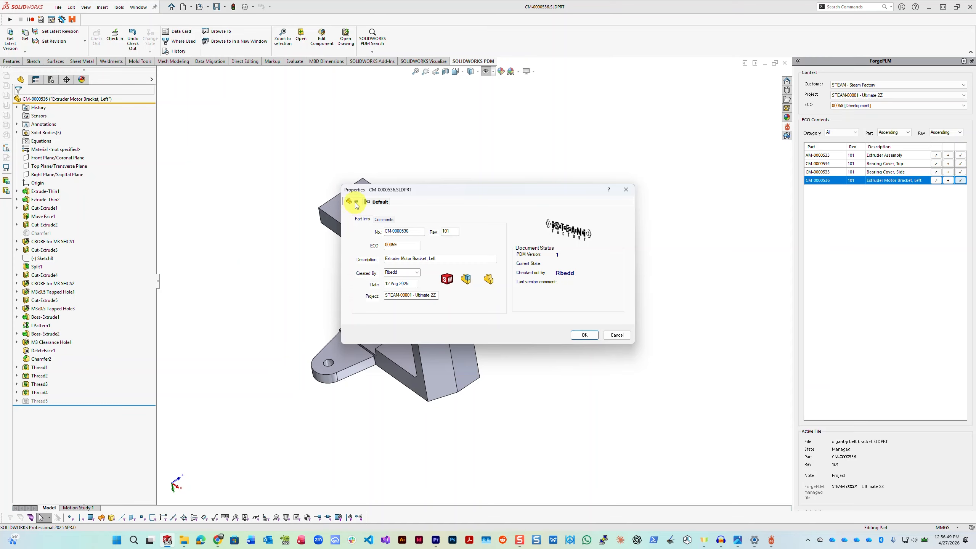
Step: Compare the file-level values on the bracket's data card with those of its Default configuration, then close the card
left_click(377, 202)
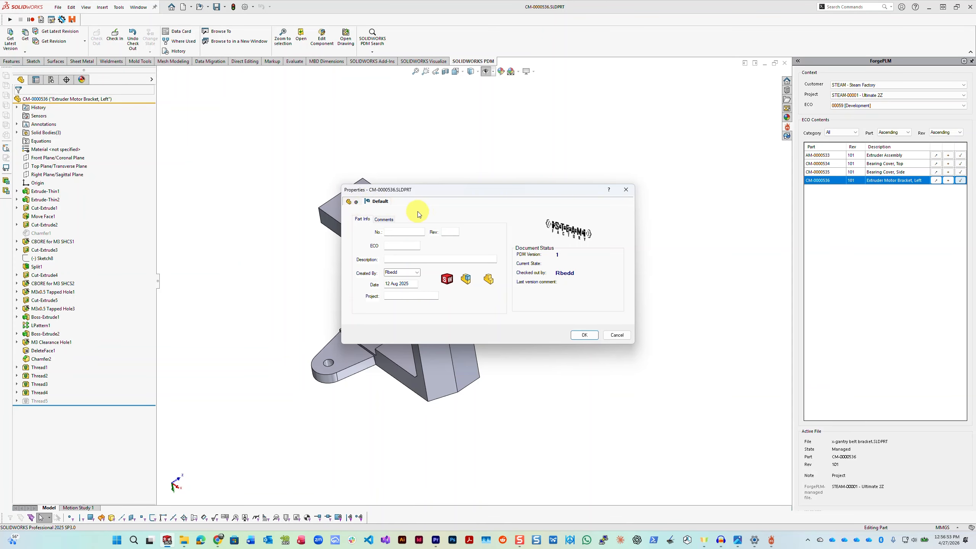
left_click(357, 202)
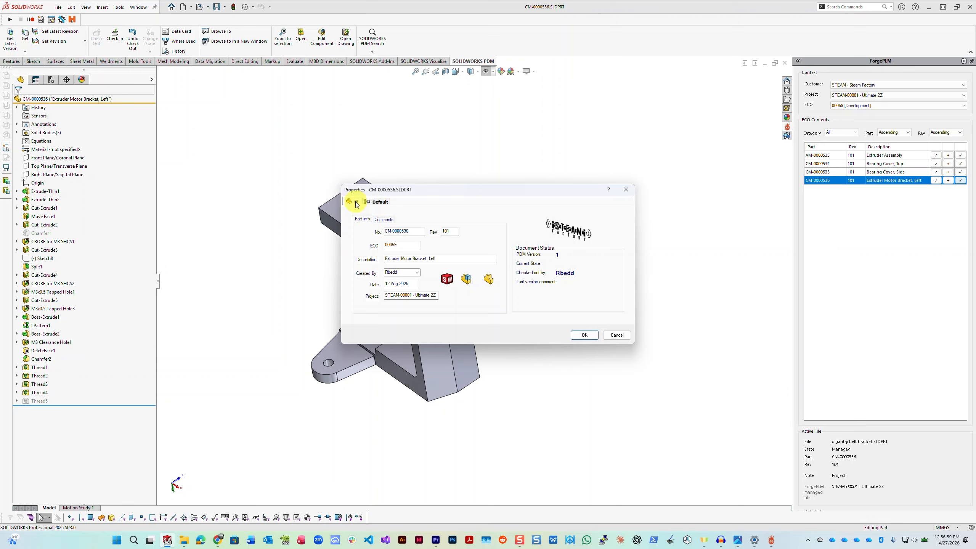
left_click(382, 202)
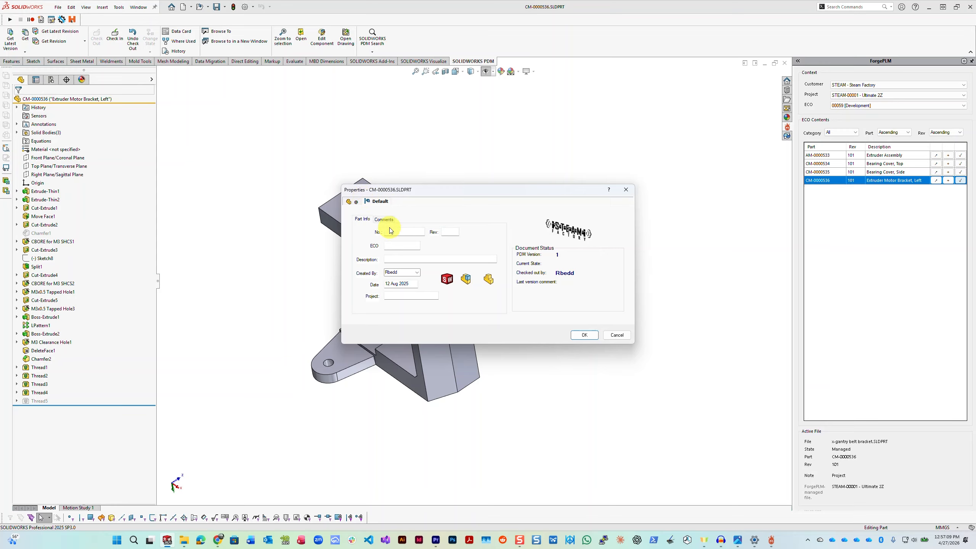
left_click(350, 202)
left_click(381, 205)
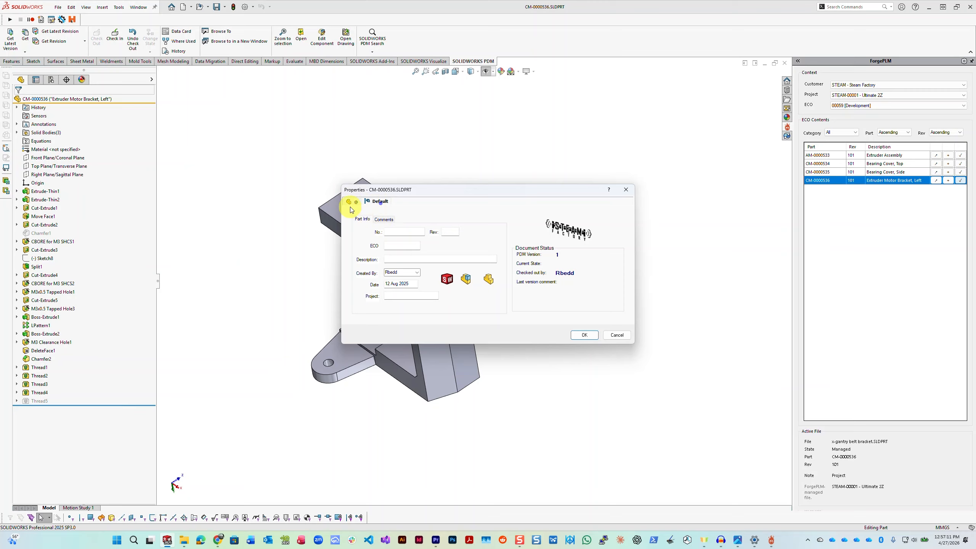
left_click(353, 204)
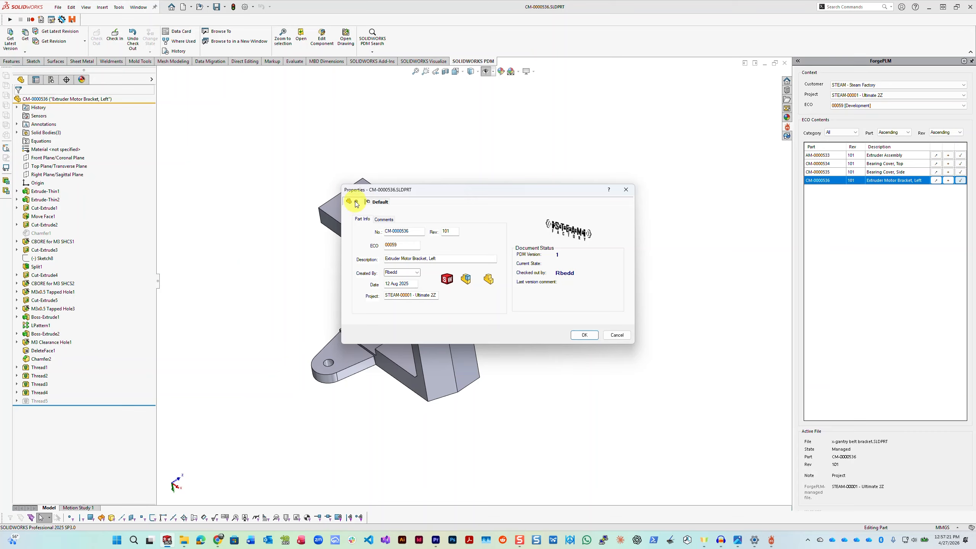
left_click(584, 336)
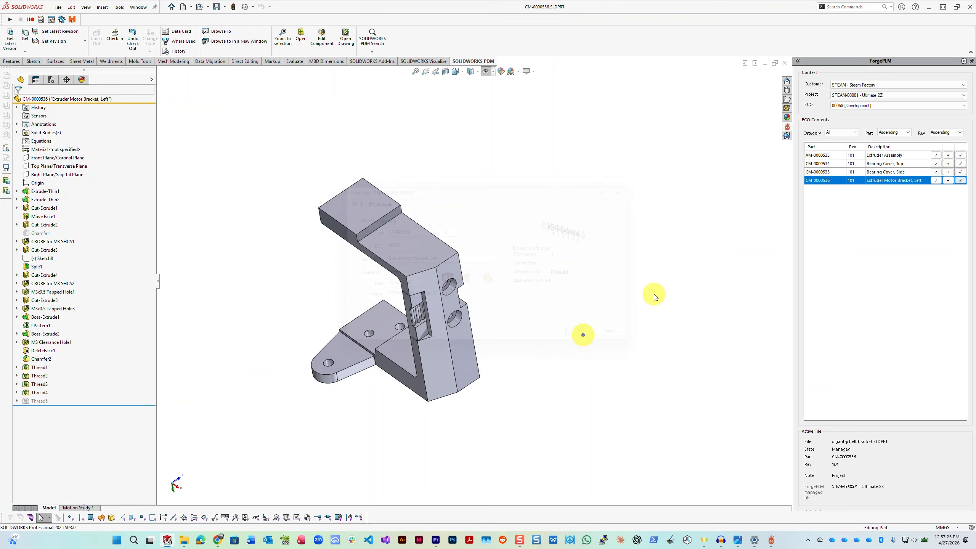
Step: Review the PLM entries in the custom file properties of CM-0000536
left_click(57, 7)
left_click(73, 217)
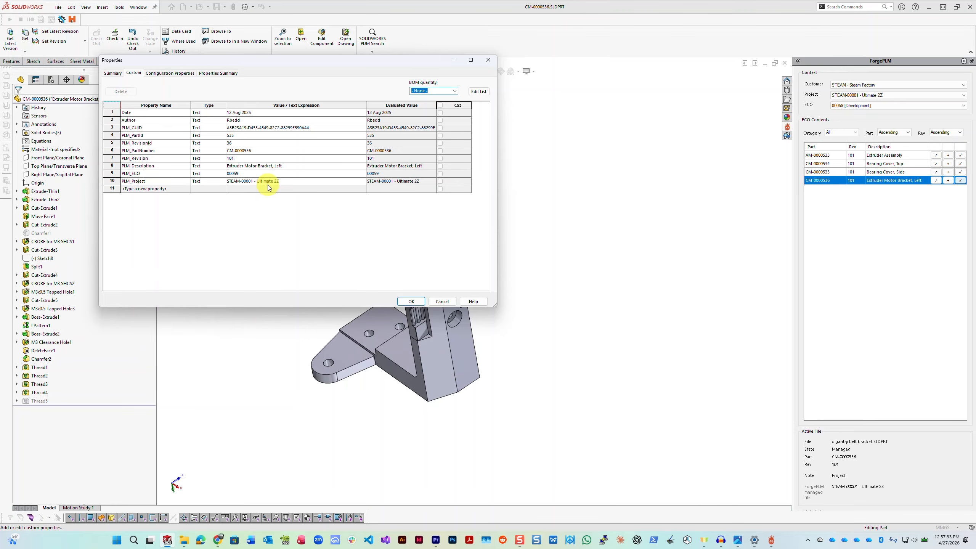
left_click(420, 306)
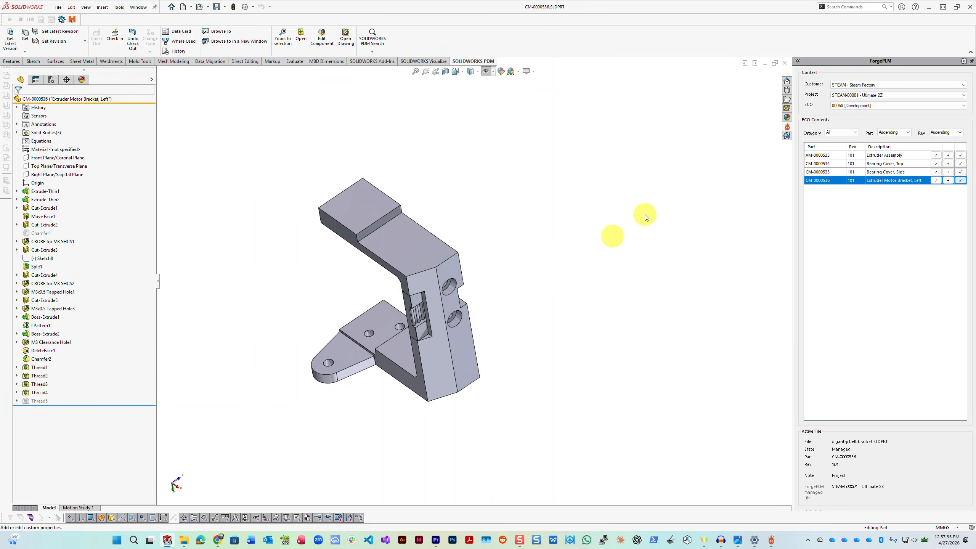
Step: Reopen the PDM data card of CM-0000536, recheck its Default configuration and file-level values, and close it without changes
left_click(787, 136)
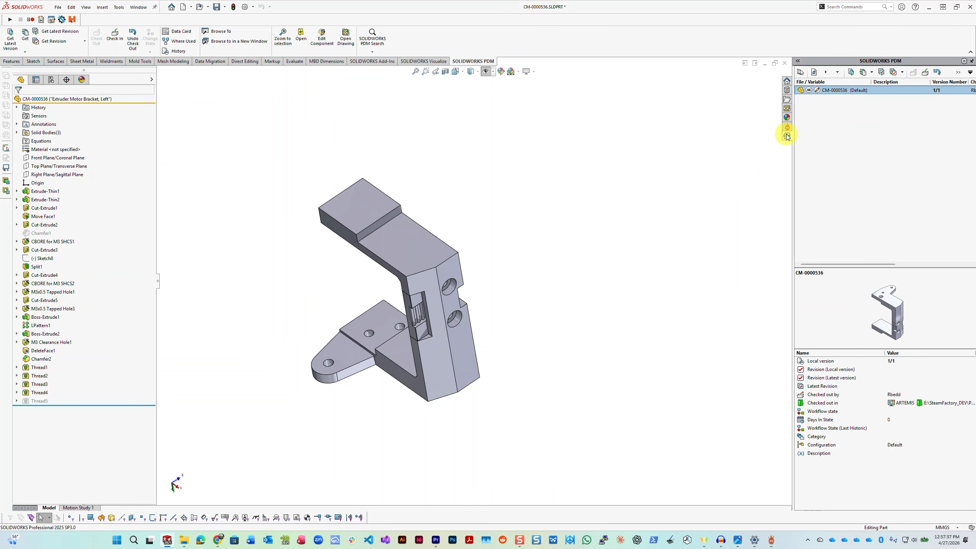
left_click(960, 73)
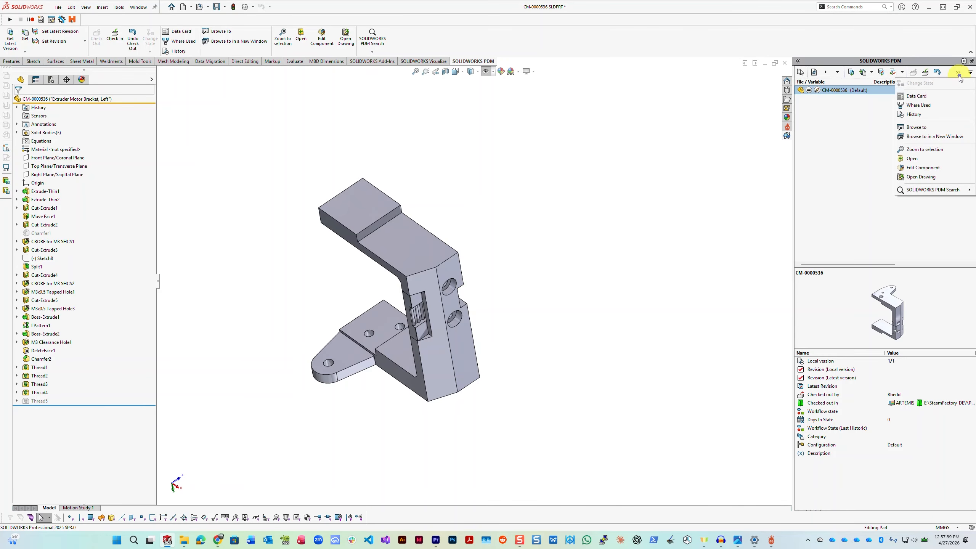
left_click(923, 96)
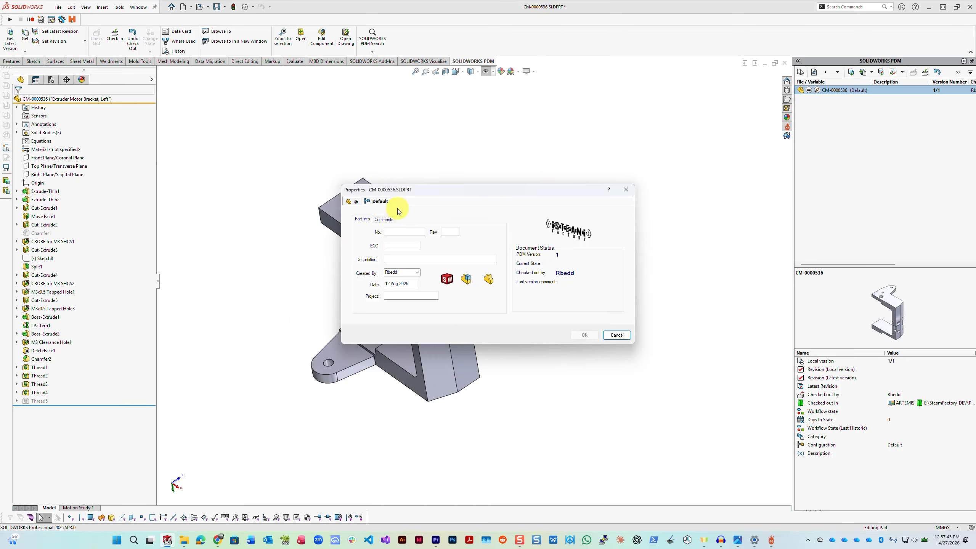
left_click(353, 202)
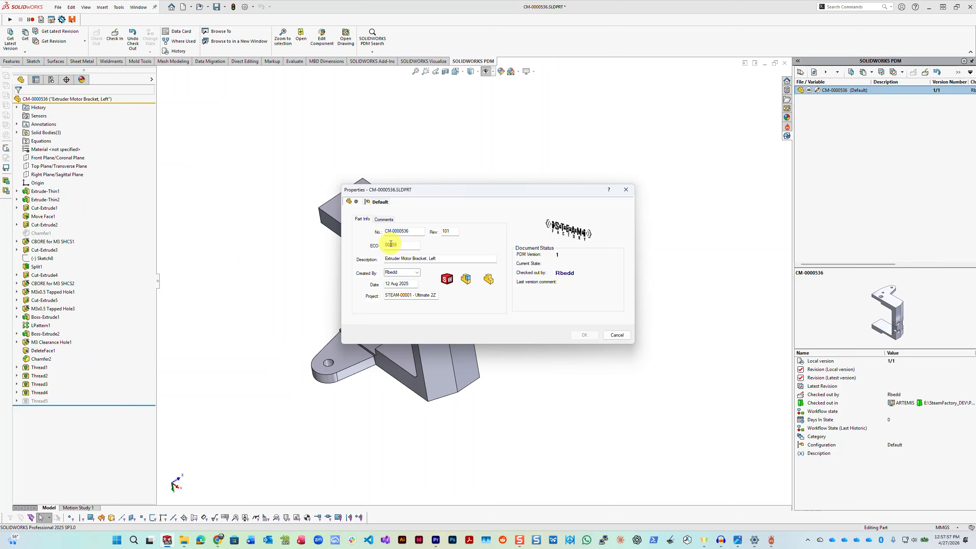
left_click(617, 335)
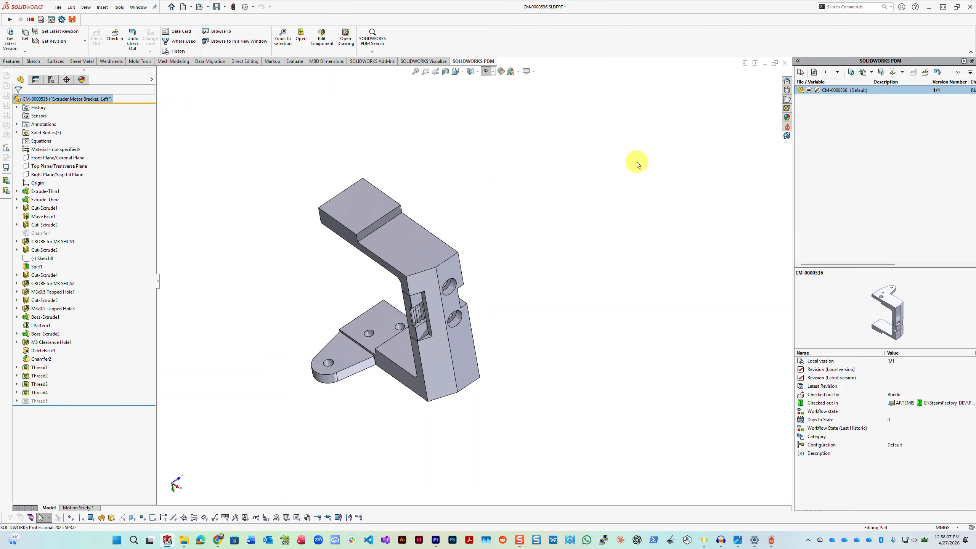
Step: Save CM-0000536 and check it in to the vault with the comment "added to ForgePLM"
left_click(216, 6)
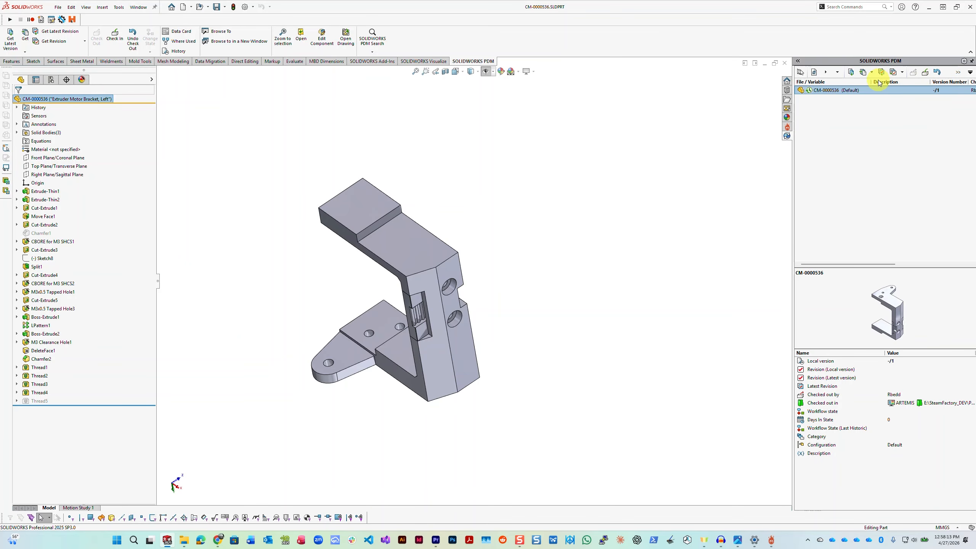
left_click(925, 72)
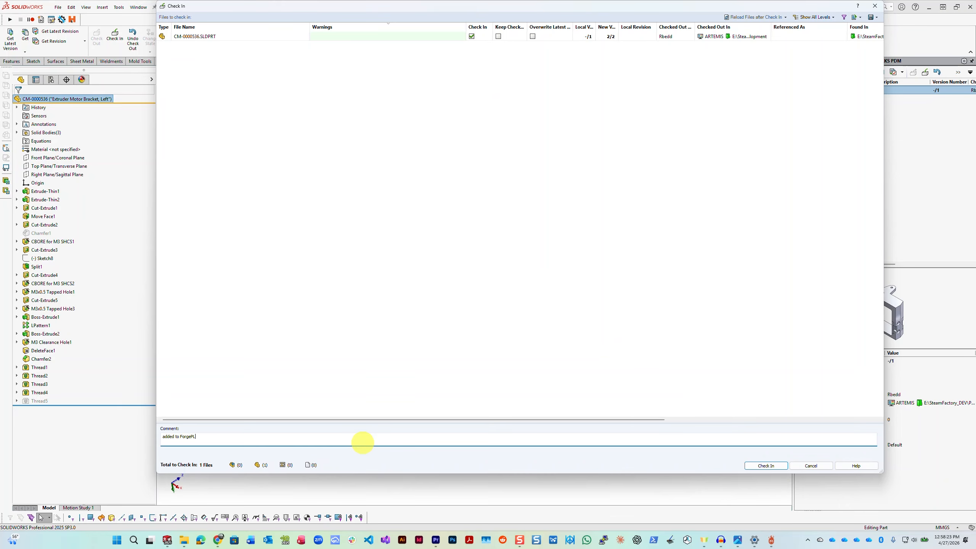
left_click(769, 464)
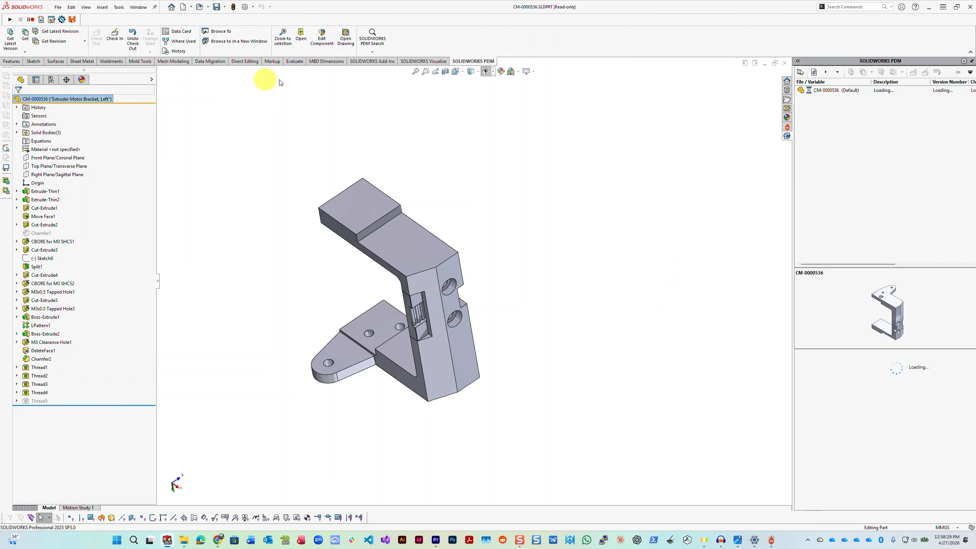
Step: Return to the AE-0000105 assembly, select the motor bracket to check its reference, and review the assembly's ForgePLM status
left_click(138, 7)
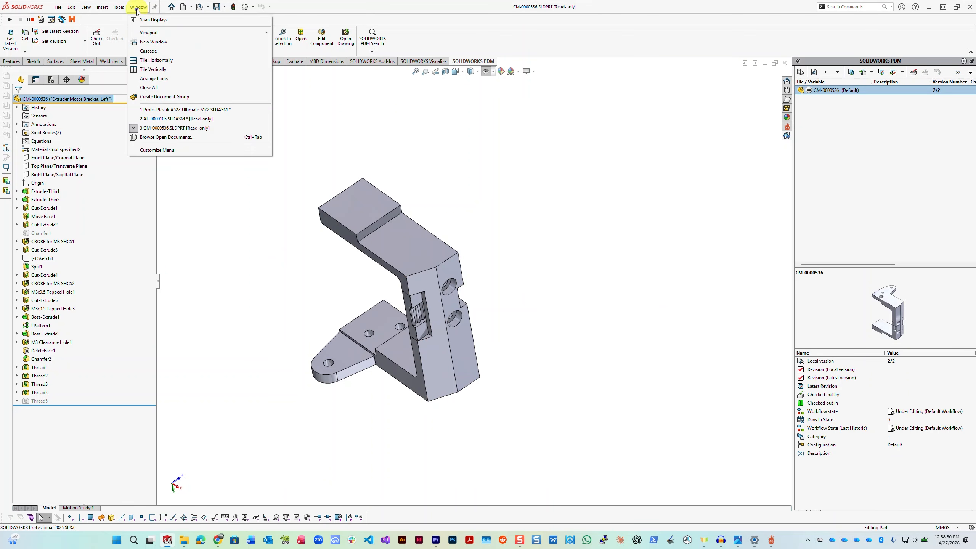
left_click(175, 119)
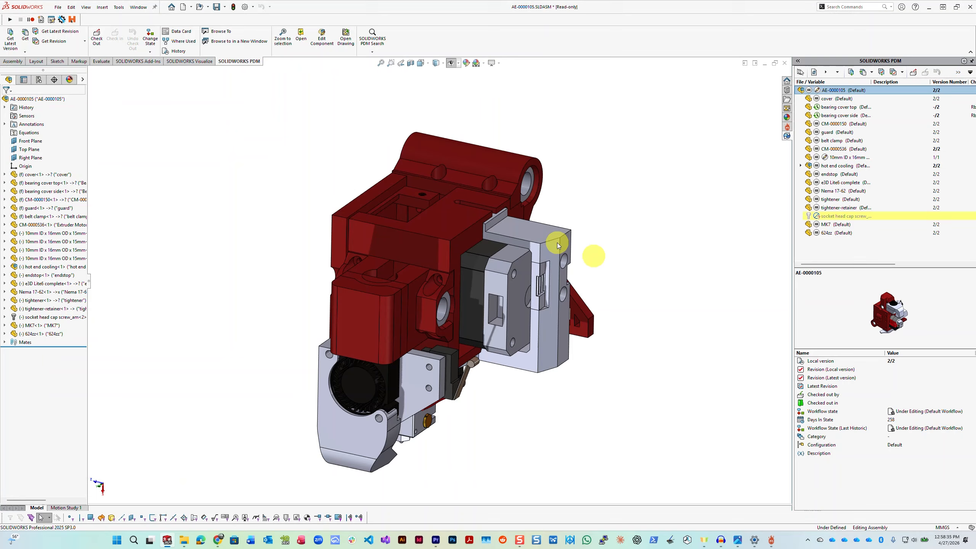
left_click(525, 230)
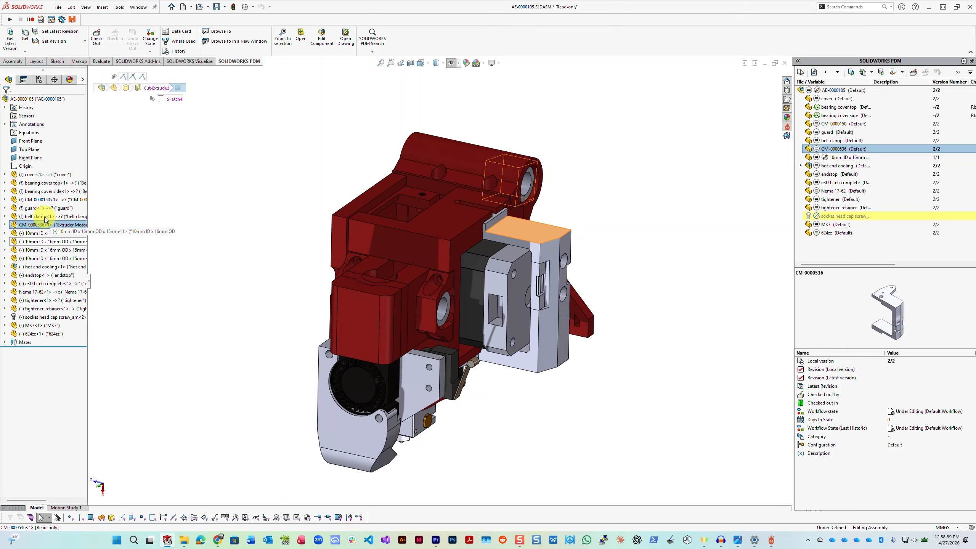
middle_click_drag(465, 271, 429, 255)
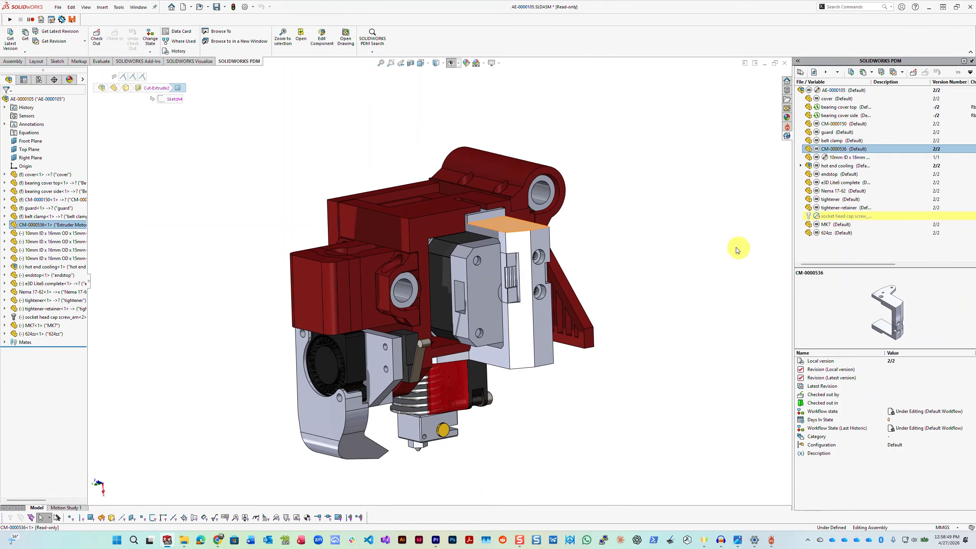
left_click(787, 126)
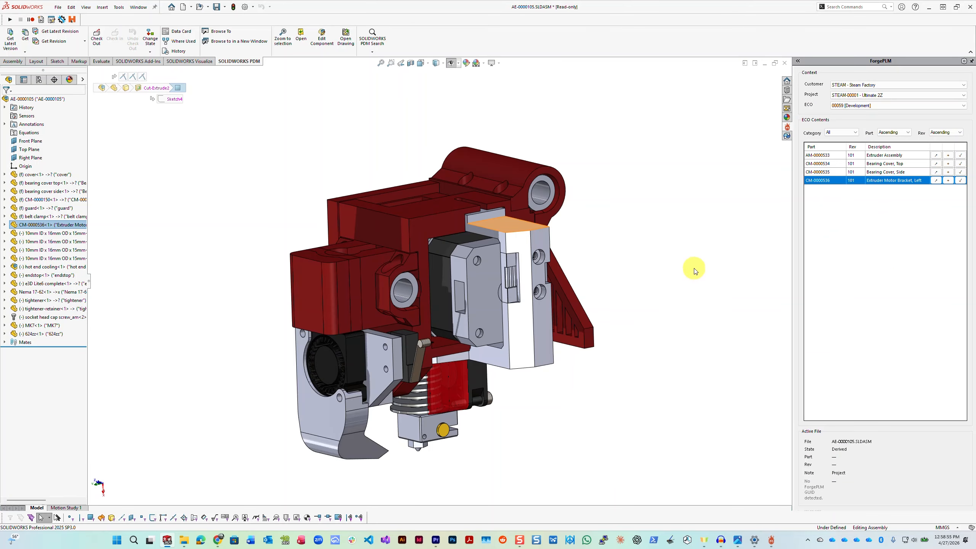
middle_click_drag(692, 268, 709, 289)
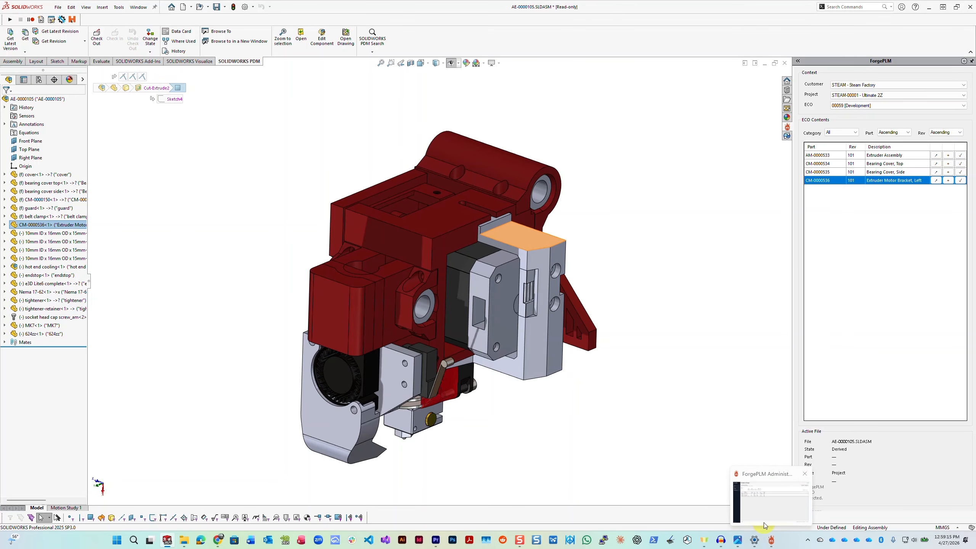
Step: Switch to ForgePLM Administrator and look over its Part Number Manager, CRM Lite and ECO Builder pages
left_click(765, 523)
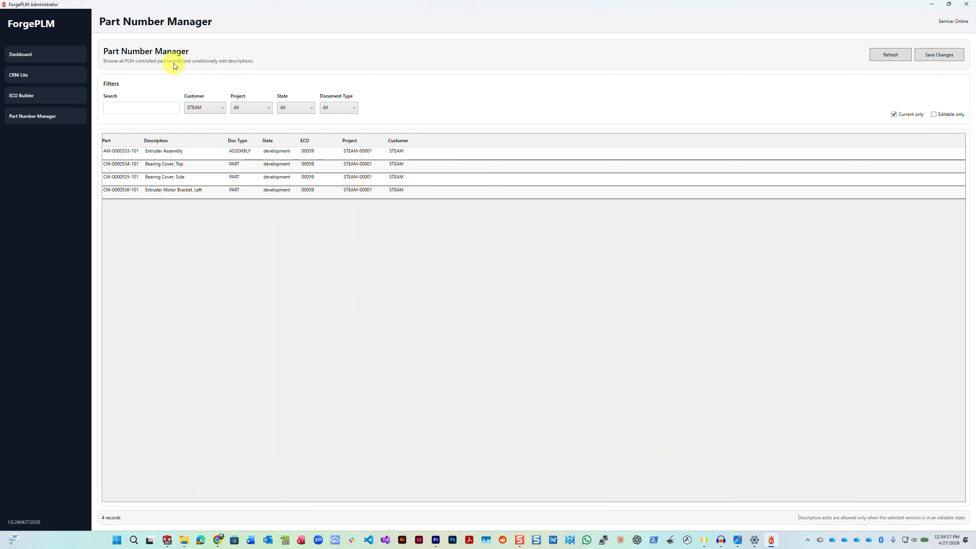
left_click(808, 540)
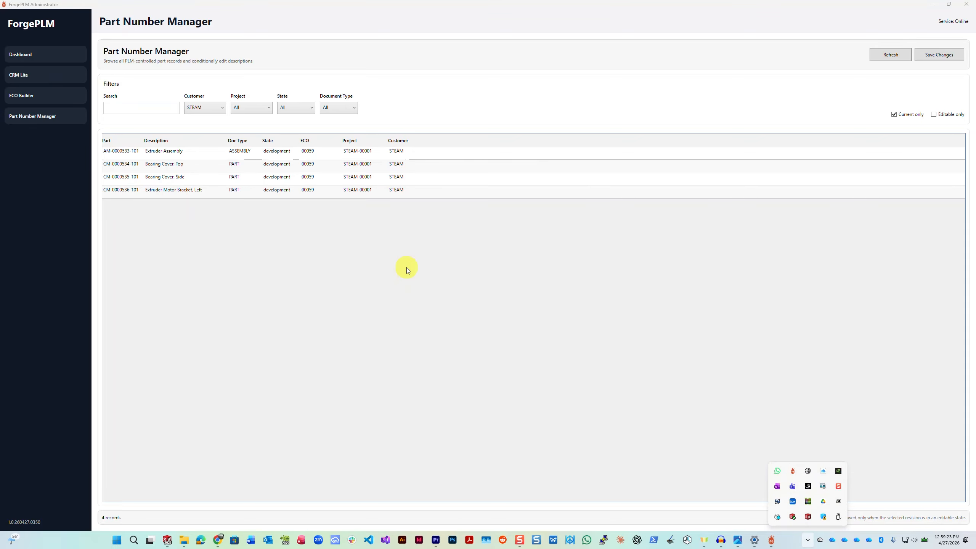
left_click(311, 252)
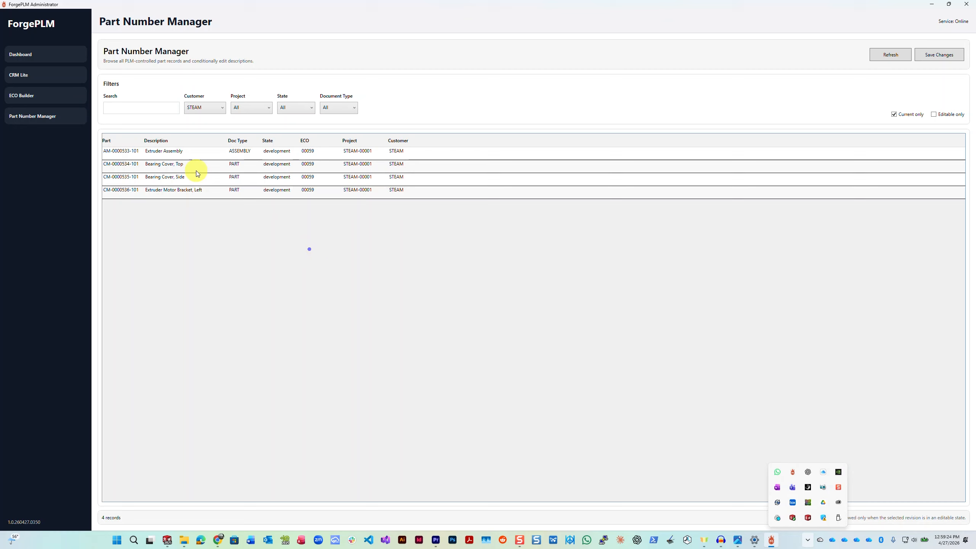
left_click(33, 62)
left_click(22, 74)
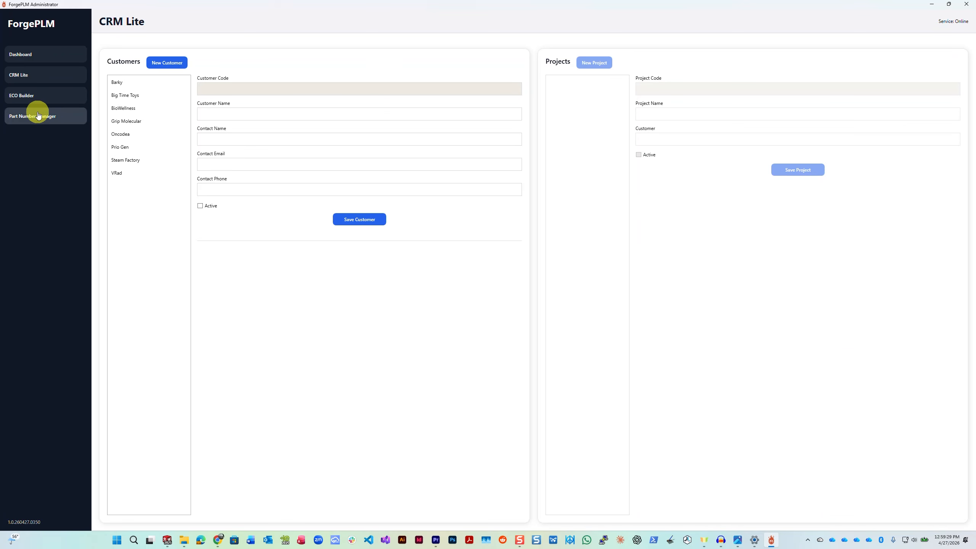
left_click(42, 99)
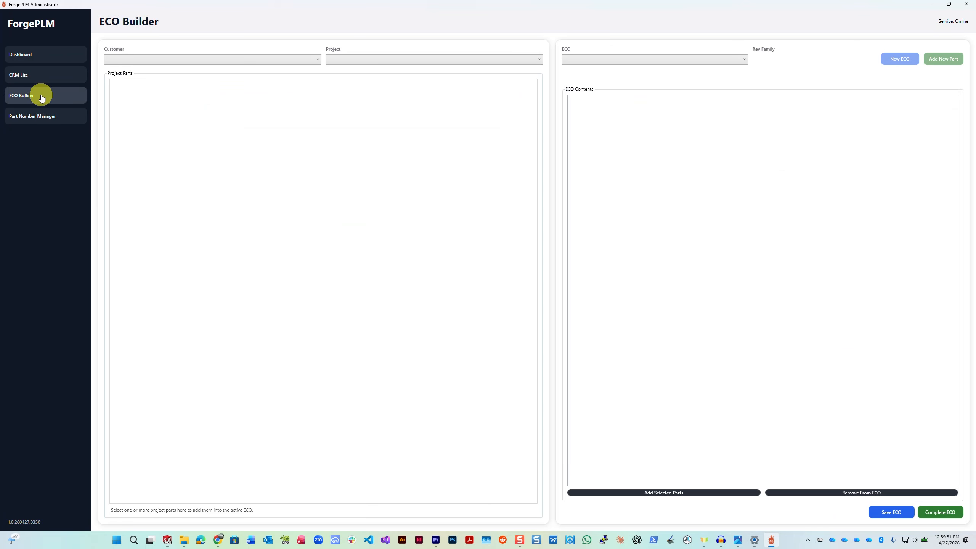
left_click(41, 82)
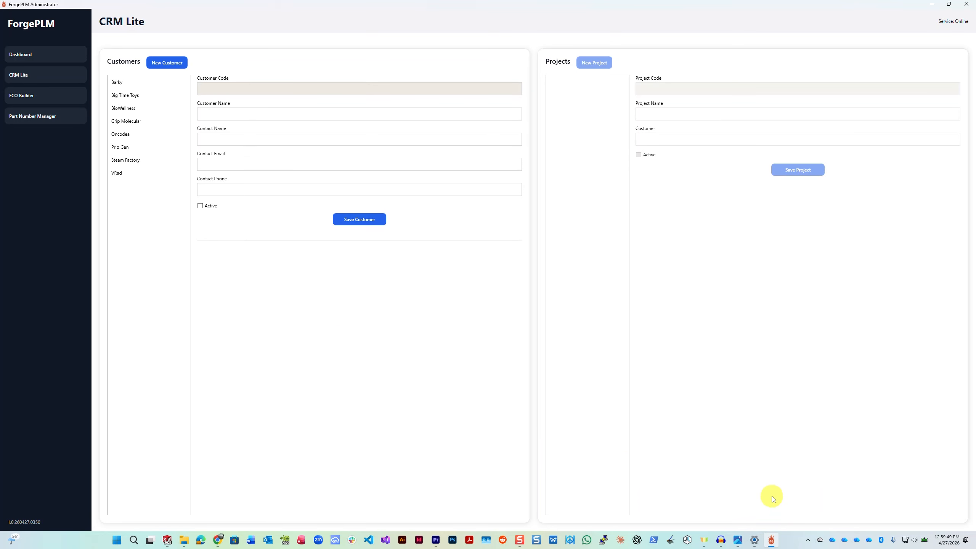
Step: Return to SolidWorks, launch mxNav for the extruder assembly, and add CM-0000150 and CM-0000536 to the output components
left_click(167, 541)
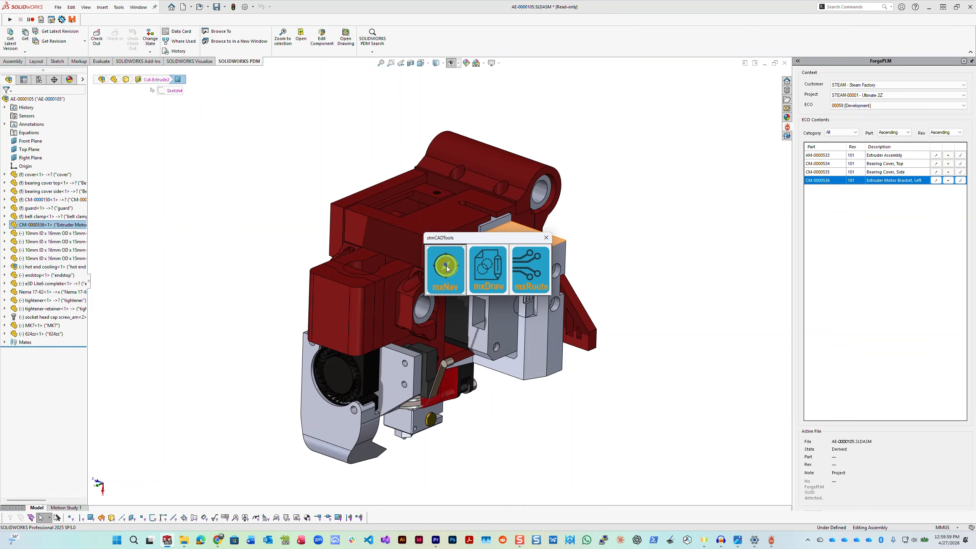
left_click(450, 267)
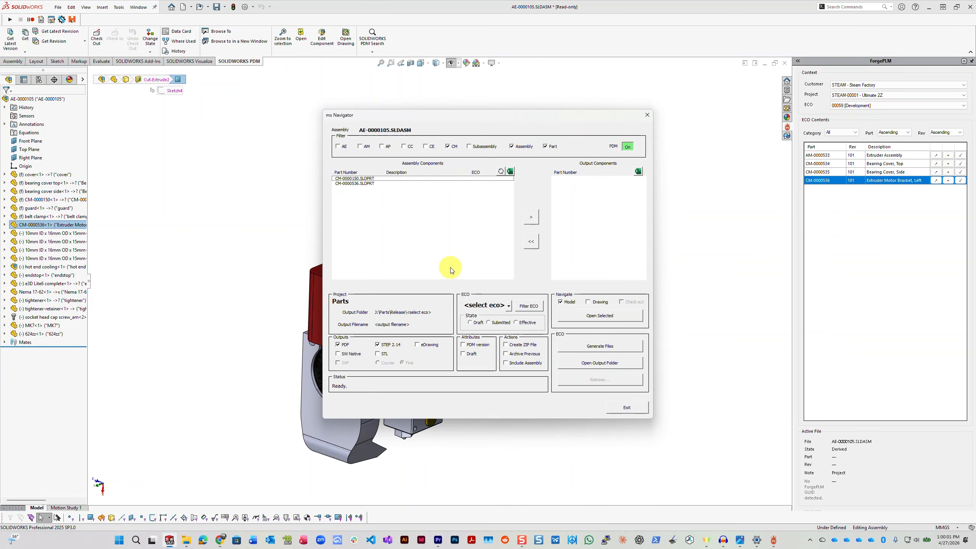
left_click(360, 179)
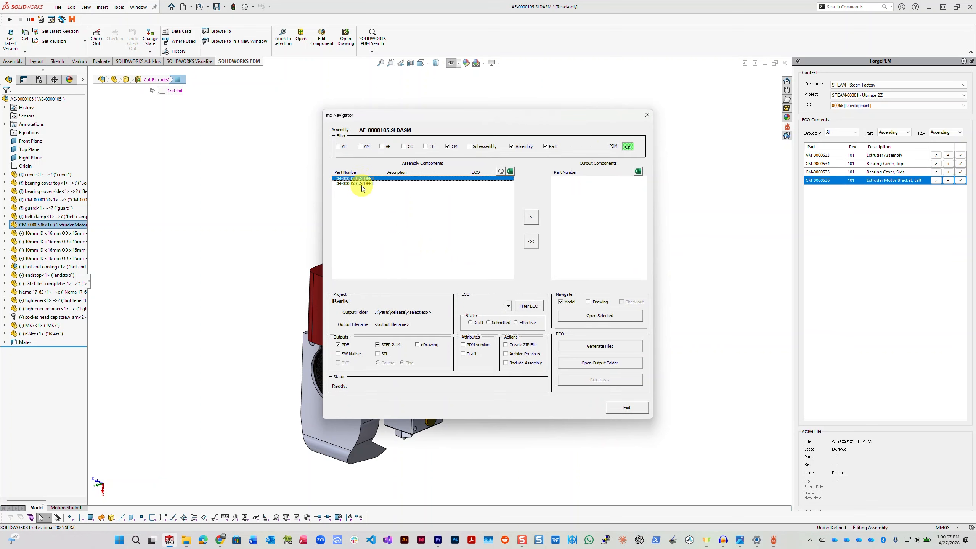
left_click(363, 183, "shift")
left_click(531, 217)
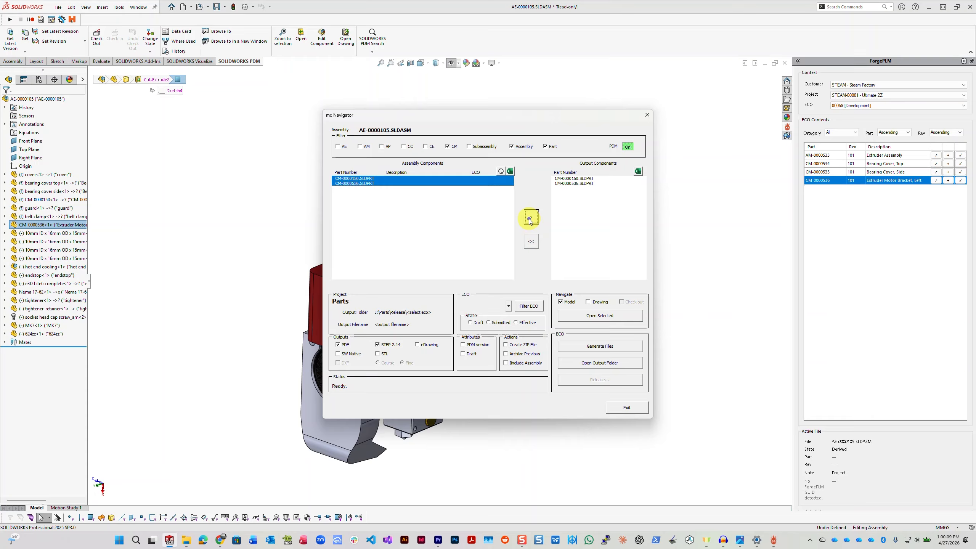
Step: Enable STL output plus the PDM version and Draft attributes in mx Navigator, and exit without generating files
left_click(379, 354)
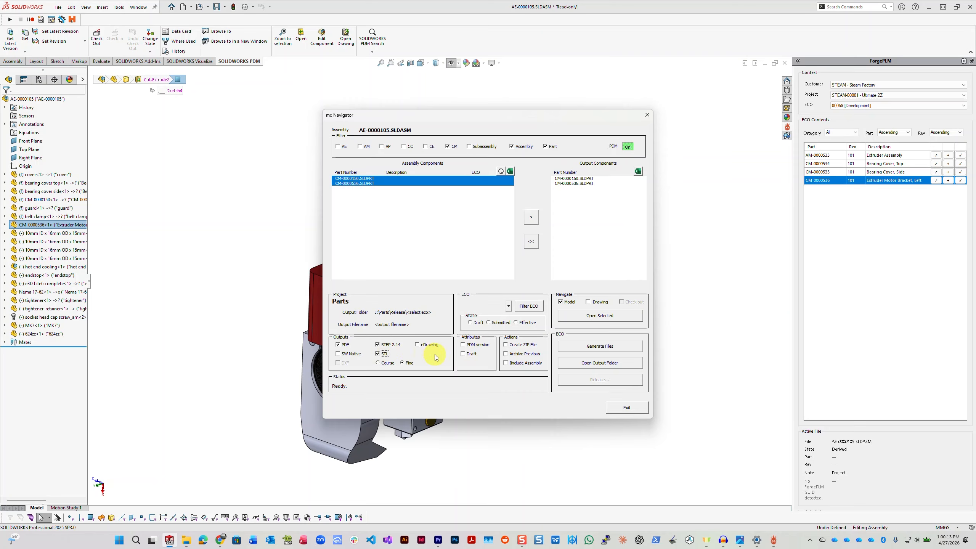
left_click(463, 354)
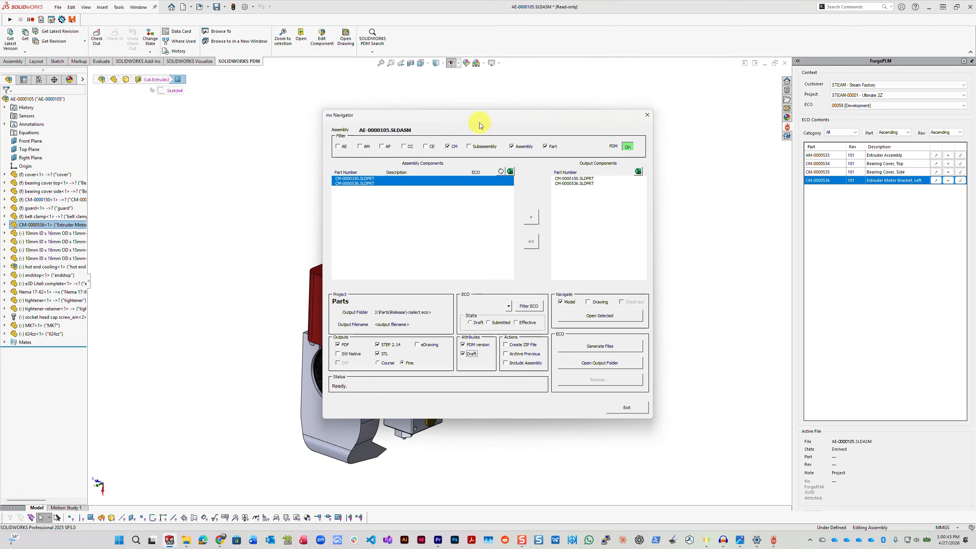
left_click_drag(473, 117, 398, 90)
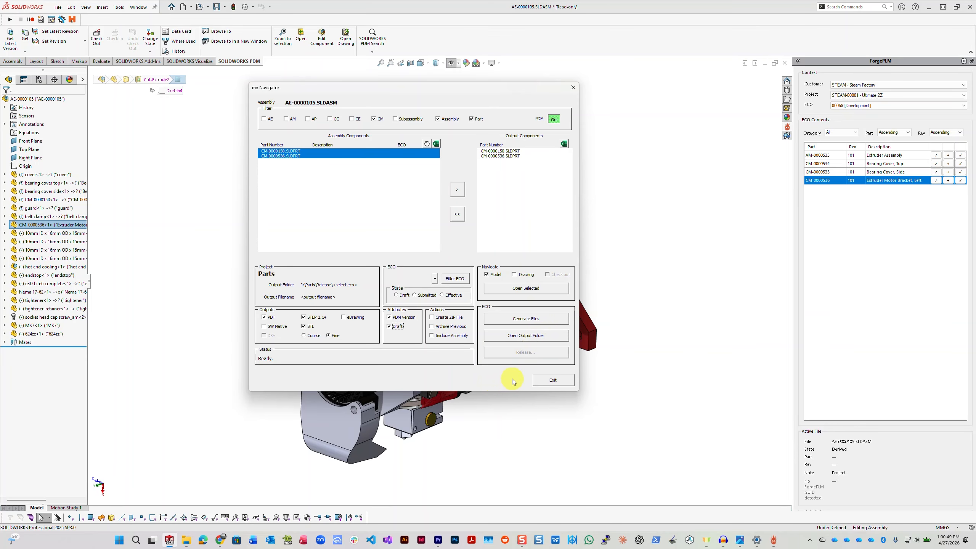
left_click(556, 380)
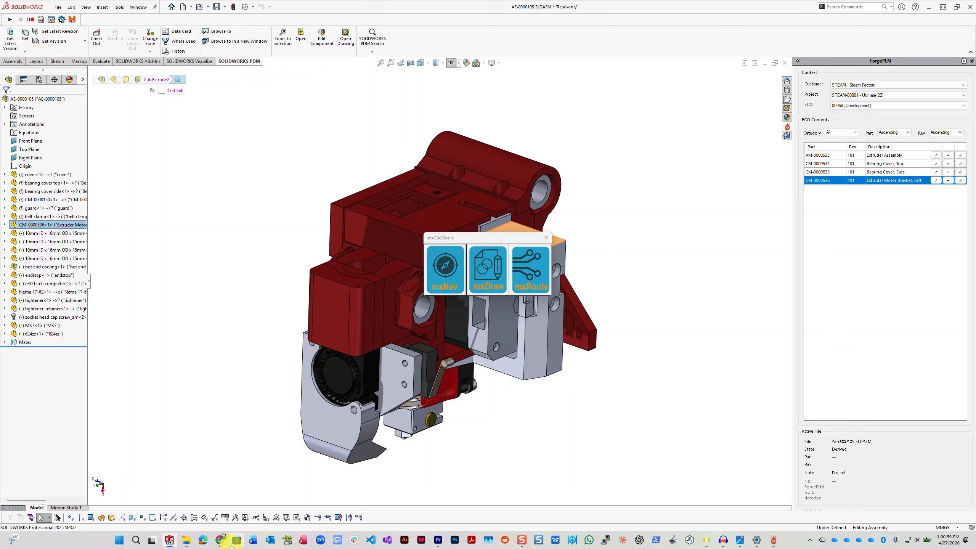
Step: Switch to a new Chrome window, go to github.com, and open the steam-factory/ForgePLM repository
right_click(217, 544)
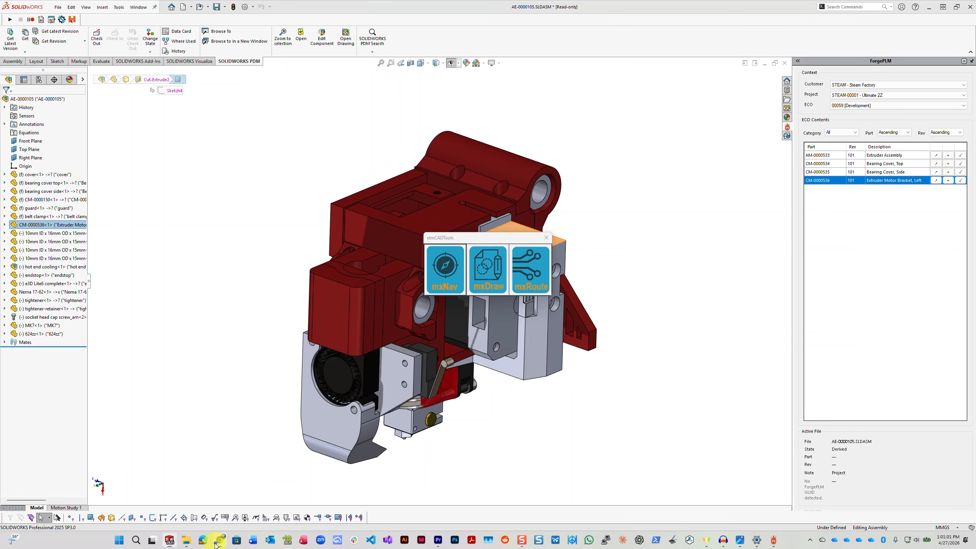
left_click(196, 468)
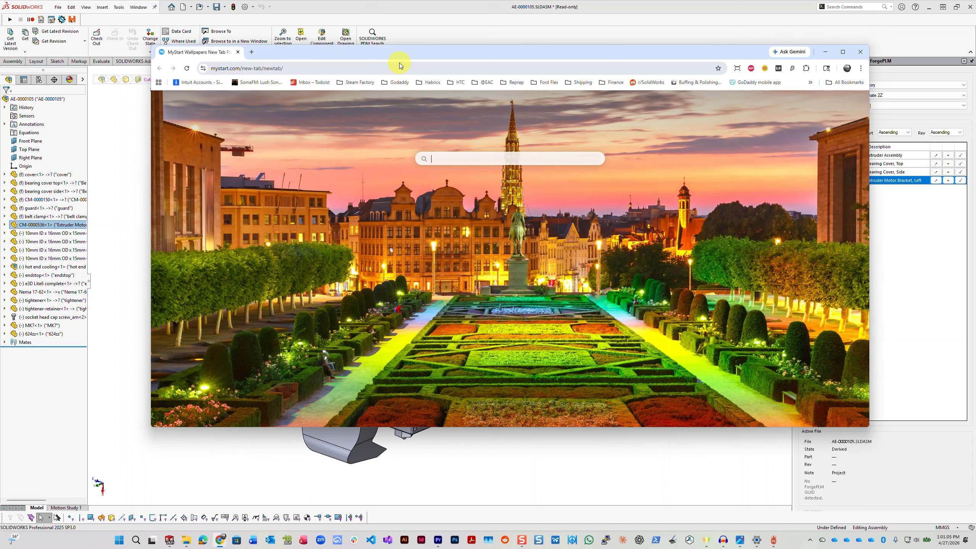
left_click(400, 67)
type("git")
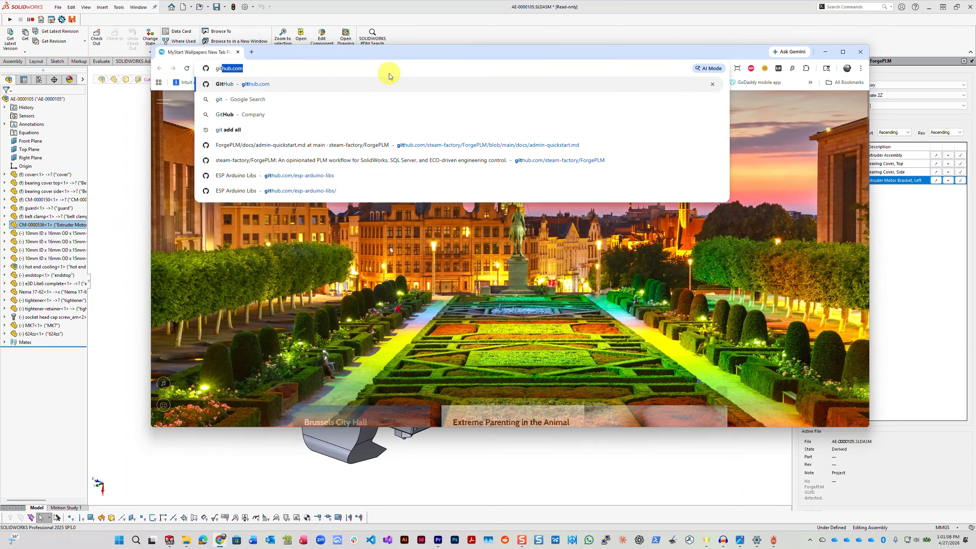
key("Return")
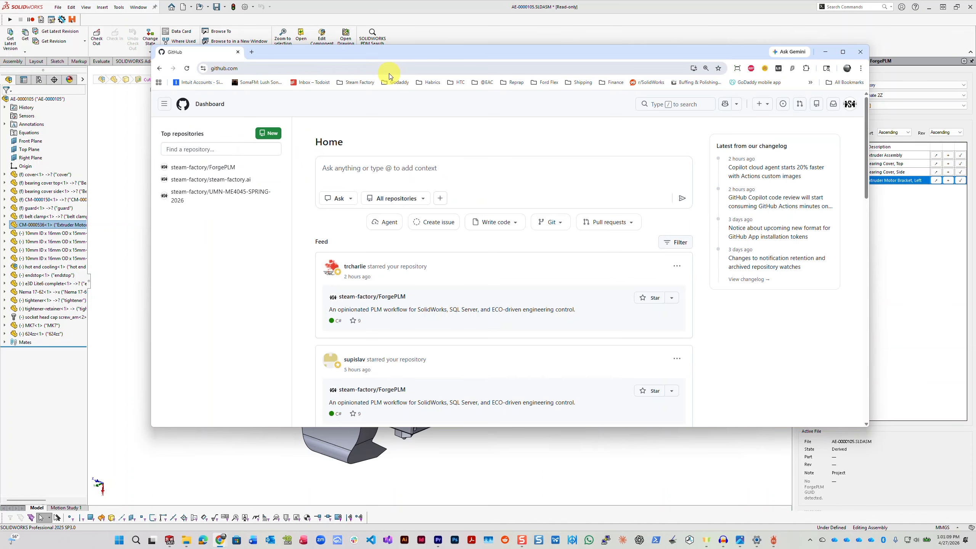
left_click(217, 167)
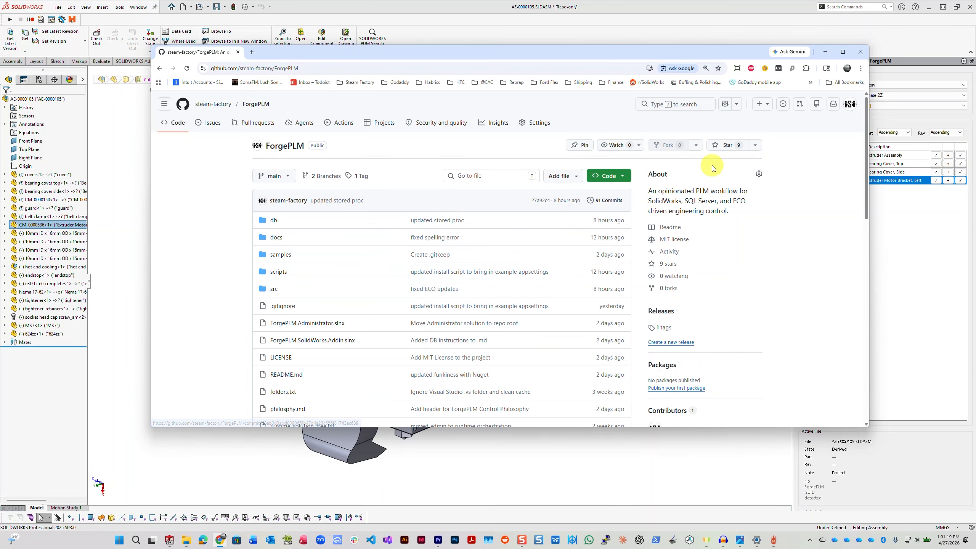
Step: Look through the ForgePLM repository's file list, About details and README
scroll(440, 215, "down", 1)
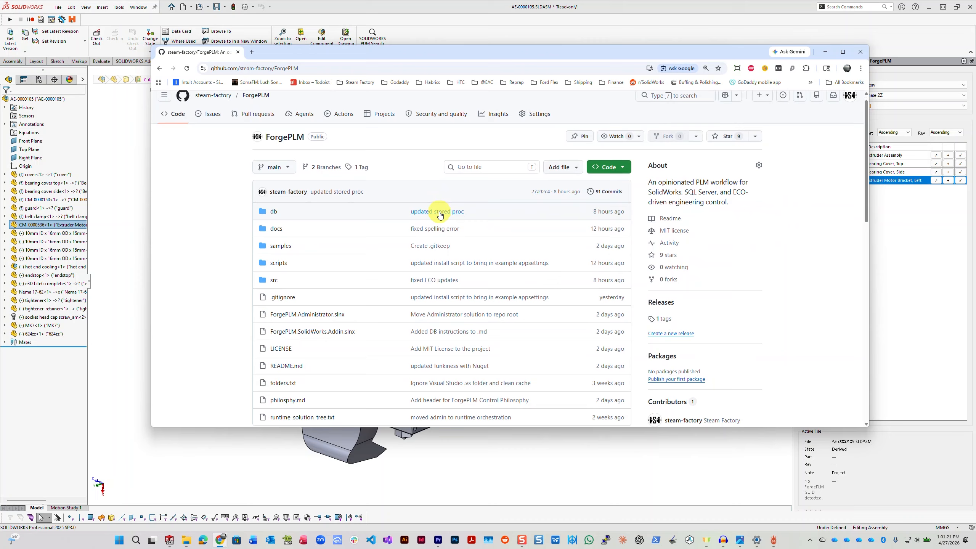
scroll(440, 214, "down", 4)
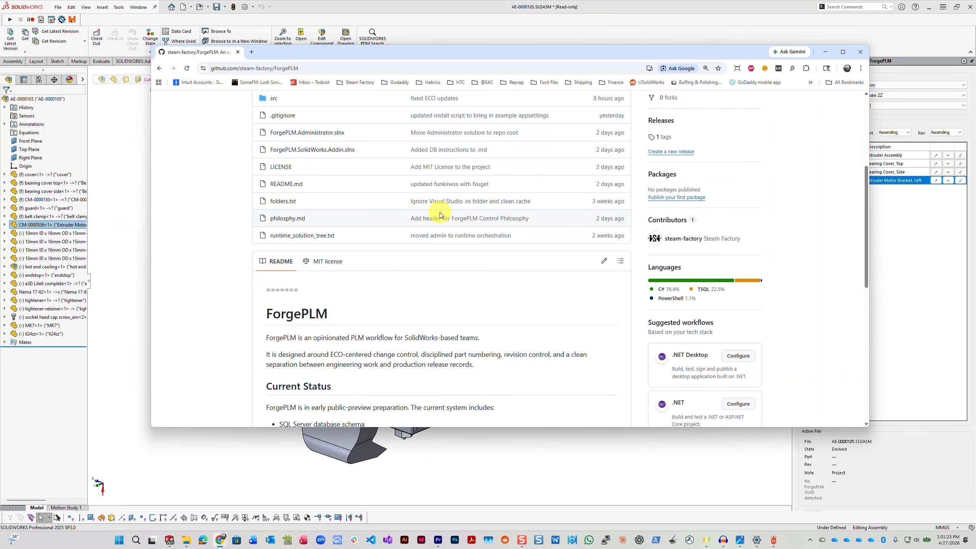
scroll(440, 215, "up", 5)
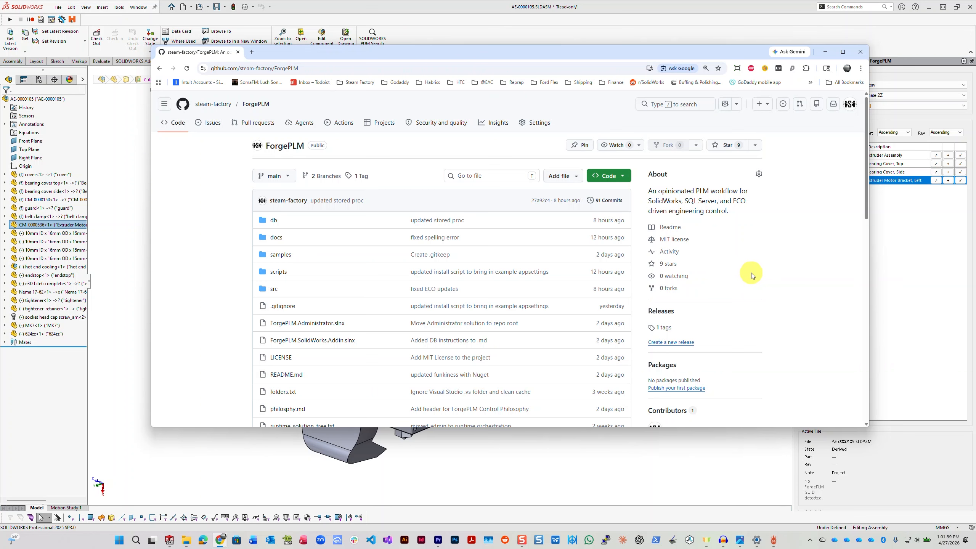
scroll(756, 278, "down", 1)
scroll(756, 278, "down", 8)
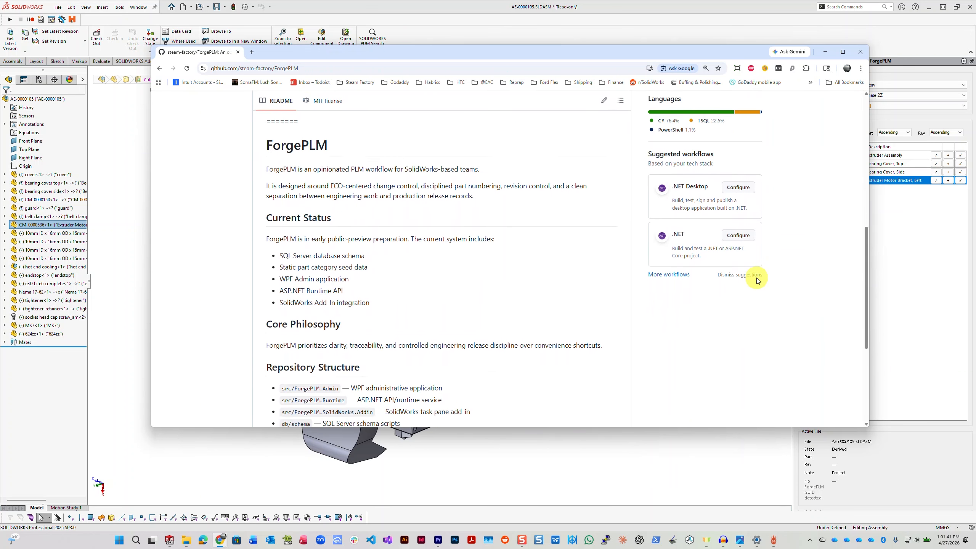
scroll(756, 278, "up", 10)
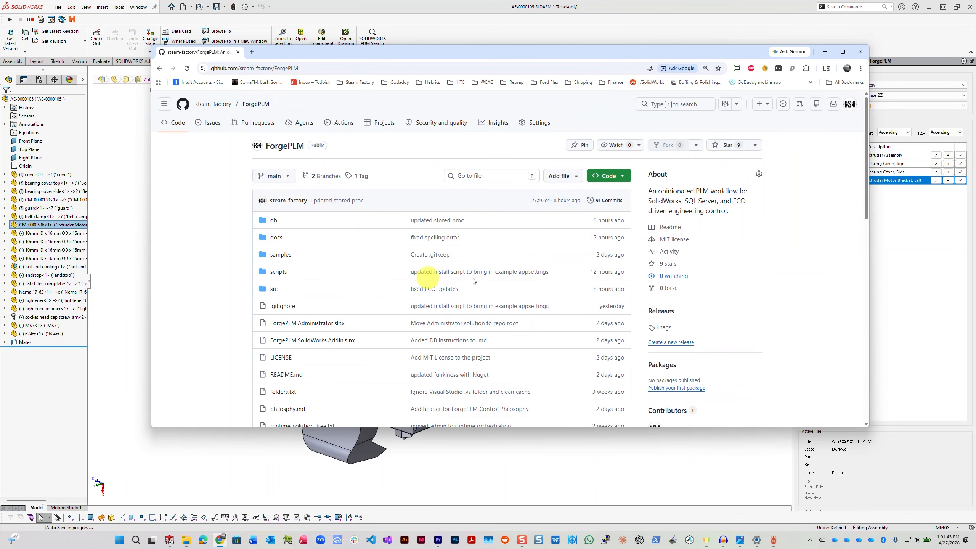